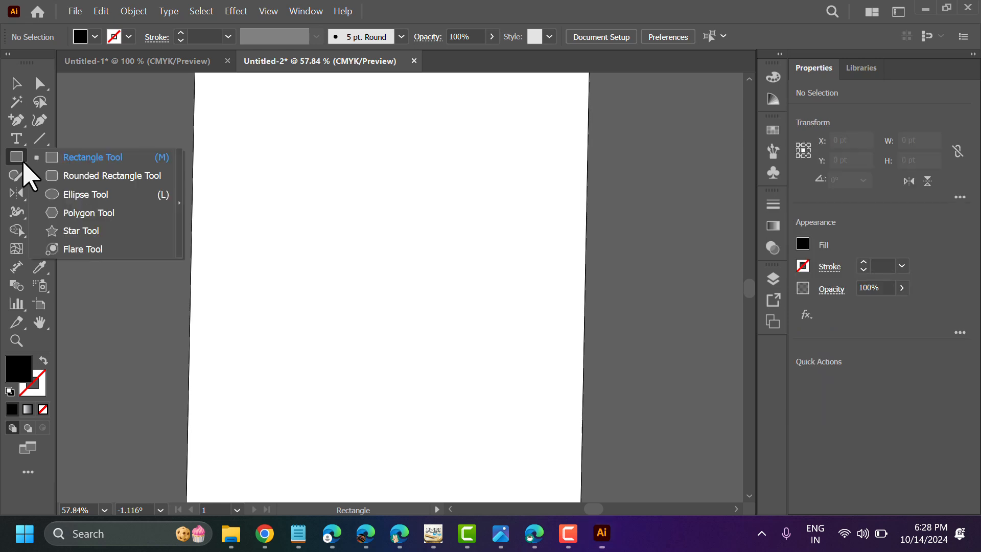
Draw a circle about 379 pt in diameter in the middle of the artboard and remove its fill
{"action": "left_click", "coordinate": [65, 195]}
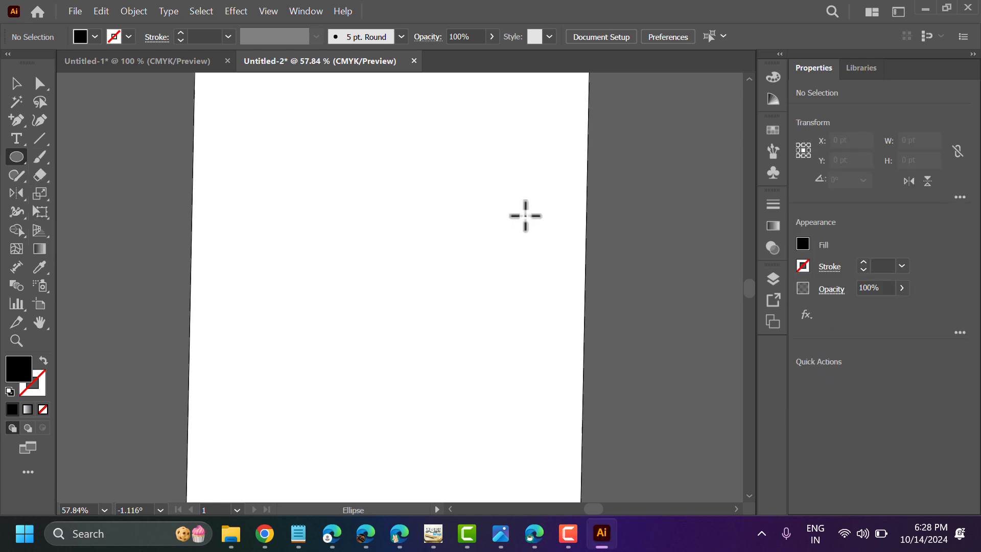
{"action": "left_click_drag", "start_coordinate": [254, 178], "coordinate": [497, 372]}
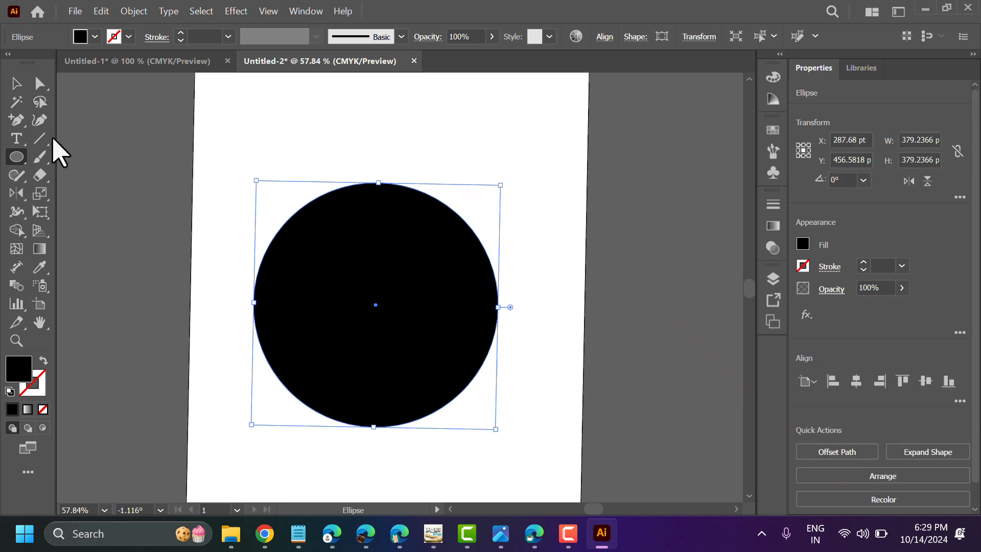
{"action": "left_click", "coordinate": [43, 409]}
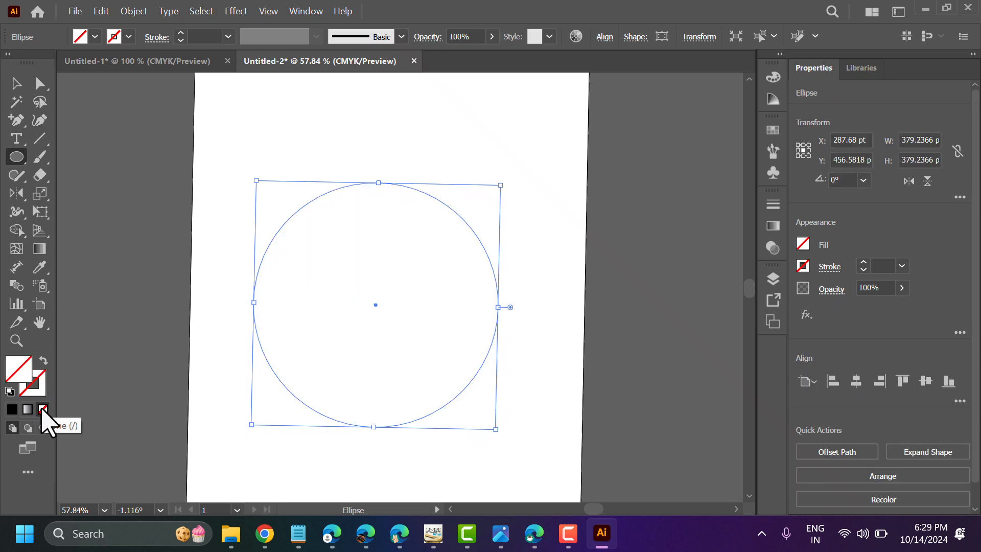
Give the circle a black stroke with a weight of 5 pt
{"action": "left_click", "coordinate": [128, 37]}
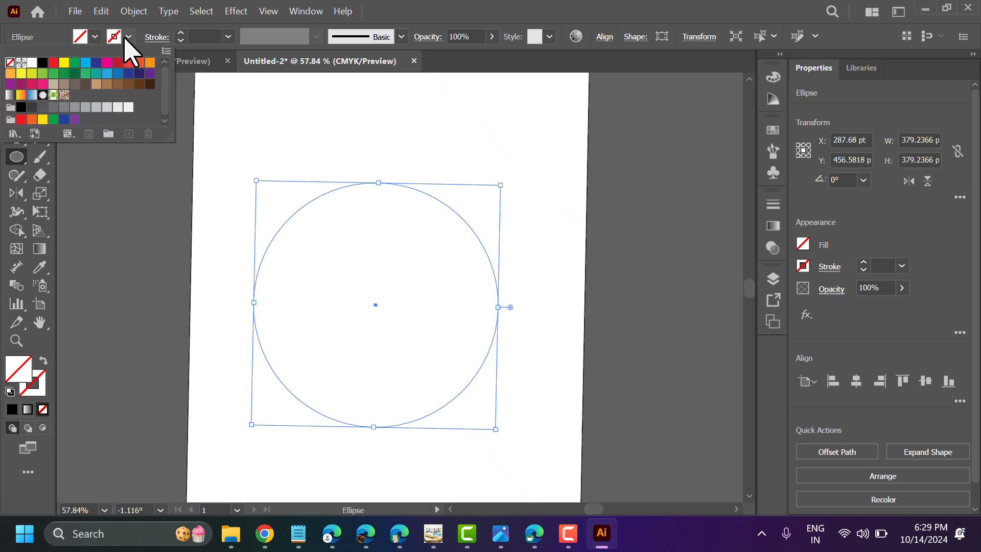
{"action": "left_click", "coordinate": [42, 62]}
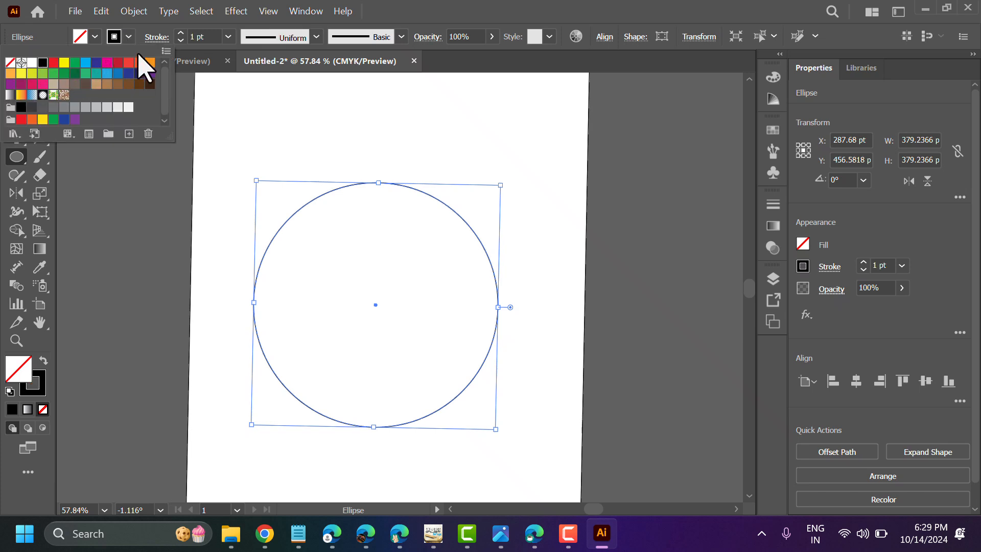
{"action": "left_click", "coordinate": [228, 36]}
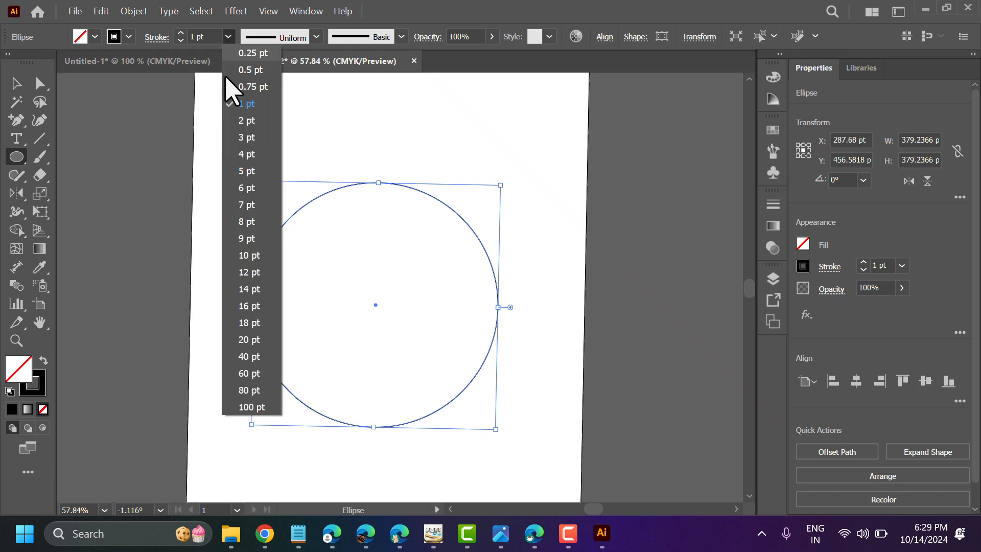
{"action": "left_click", "coordinate": [240, 139]}
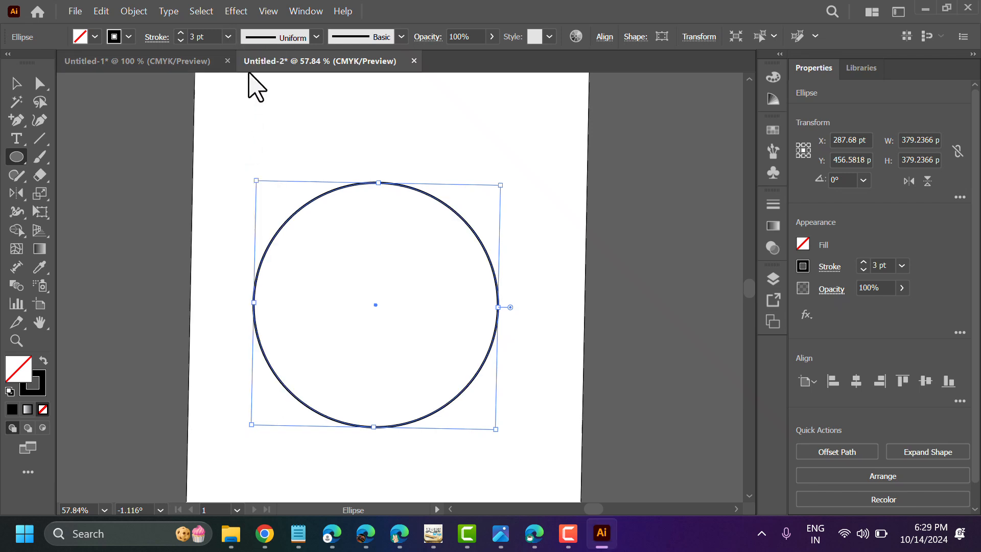
{"action": "left_click", "coordinate": [227, 37]}
{"action": "left_click", "coordinate": [244, 171]}
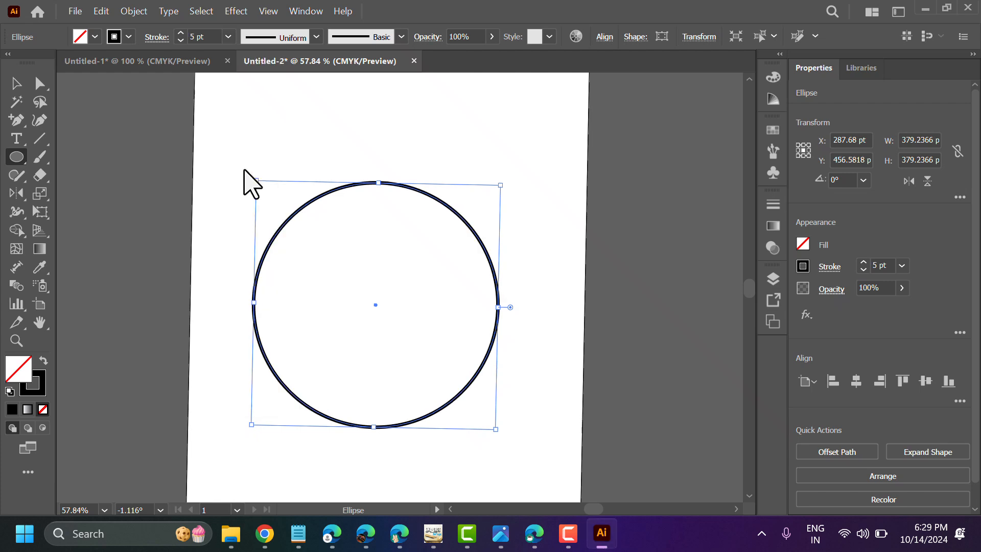
Cut the circle's path at its top and bottom anchor points with the Scissors tool
{"action": "left_click", "coordinate": [24, 87]}
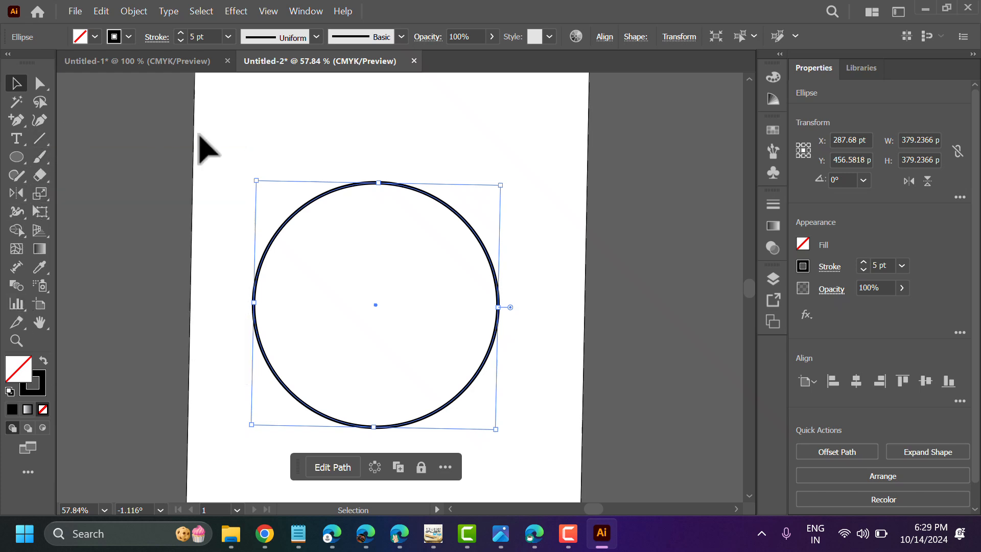
{"action": "left_click", "coordinate": [28, 473]}
{"action": "scroll", "coordinate": [124, 303], "scroll_direction": "up", "scroll_amount": 3}
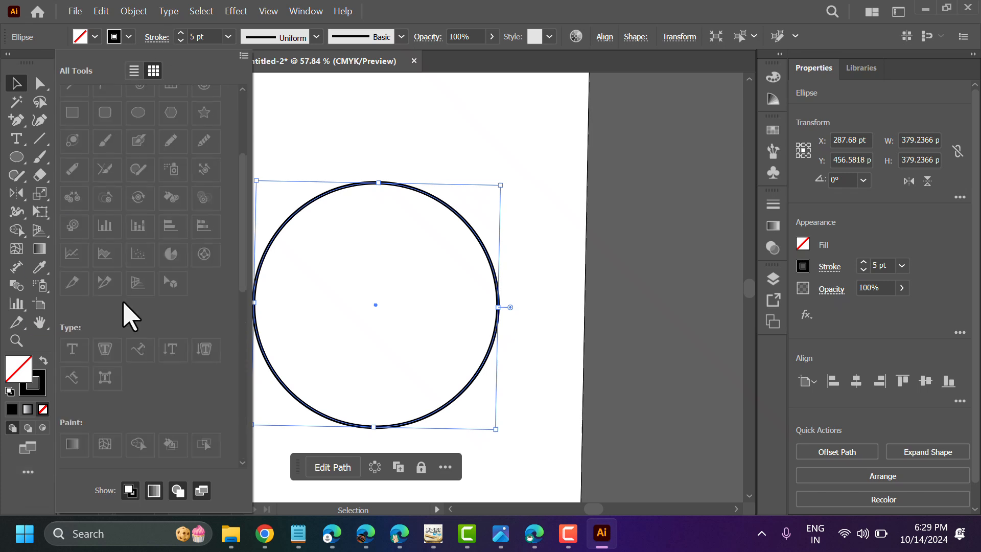
{"action": "scroll", "coordinate": [123, 305], "scroll_direction": "up", "scroll_amount": 4}
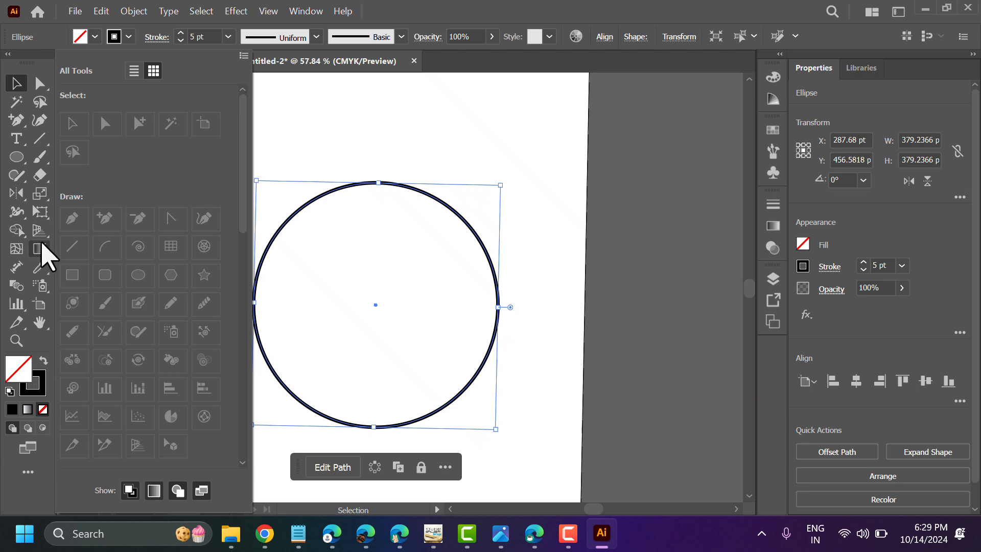
{"action": "left_click", "coordinate": [47, 171]}
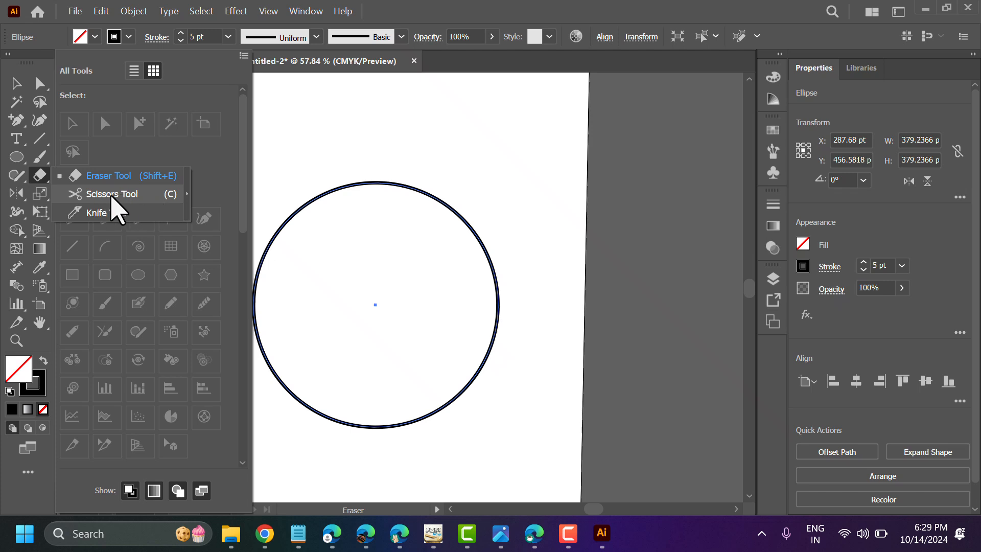
{"action": "left_click", "coordinate": [112, 195]}
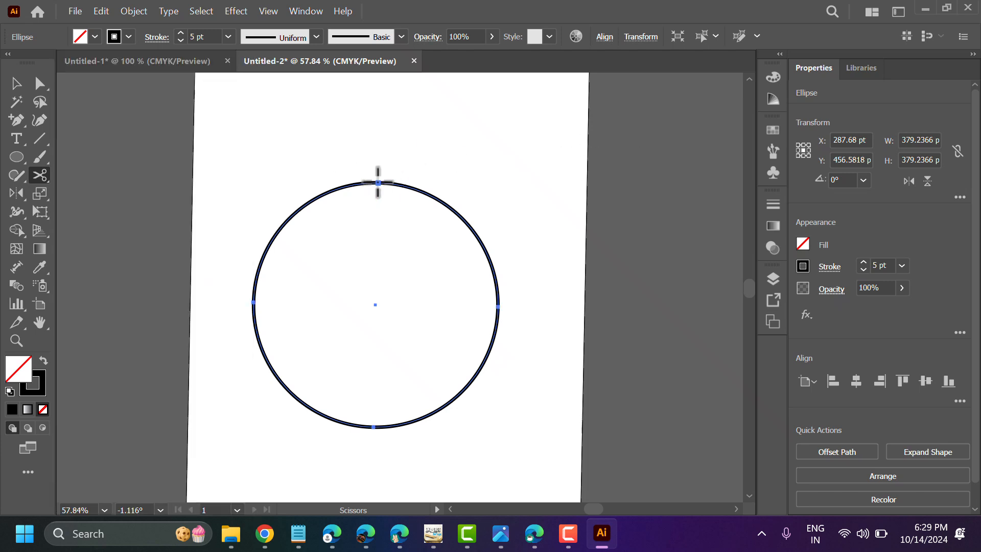
{"action": "left_click", "coordinate": [378, 182]}
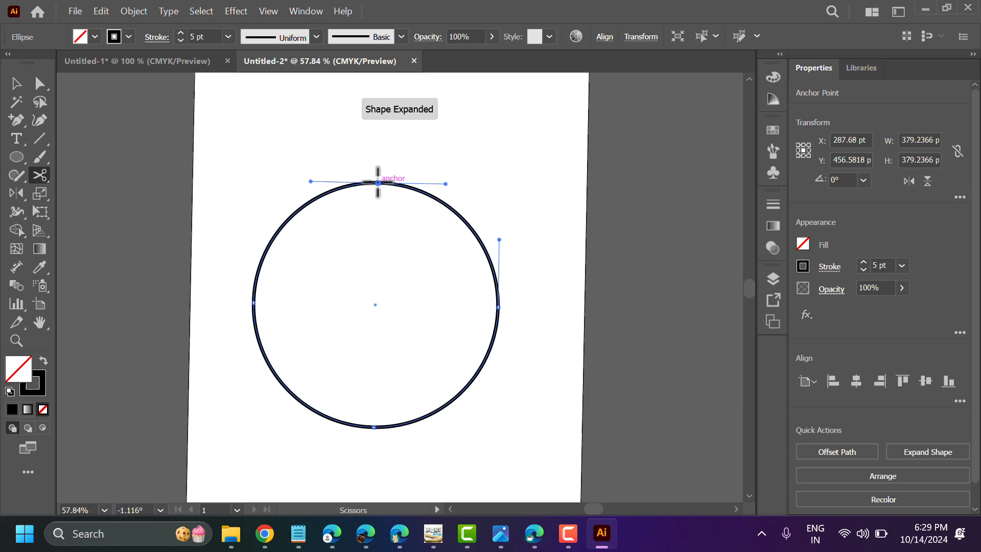
{"action": "left_click", "coordinate": [373, 427]}
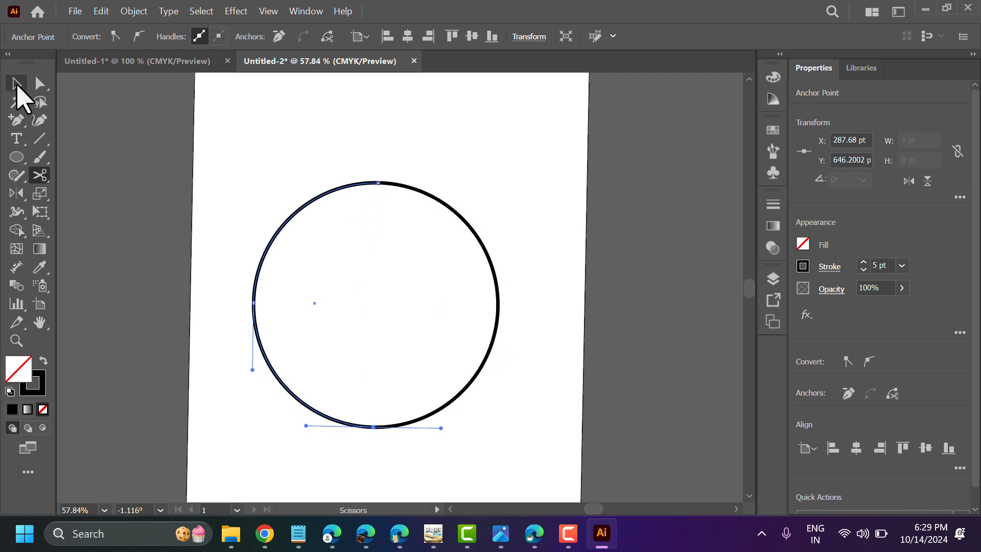
Move the left half of the circle up and to the left, and shift the right half slightly upward
{"action": "left_click", "coordinate": [16, 83]}
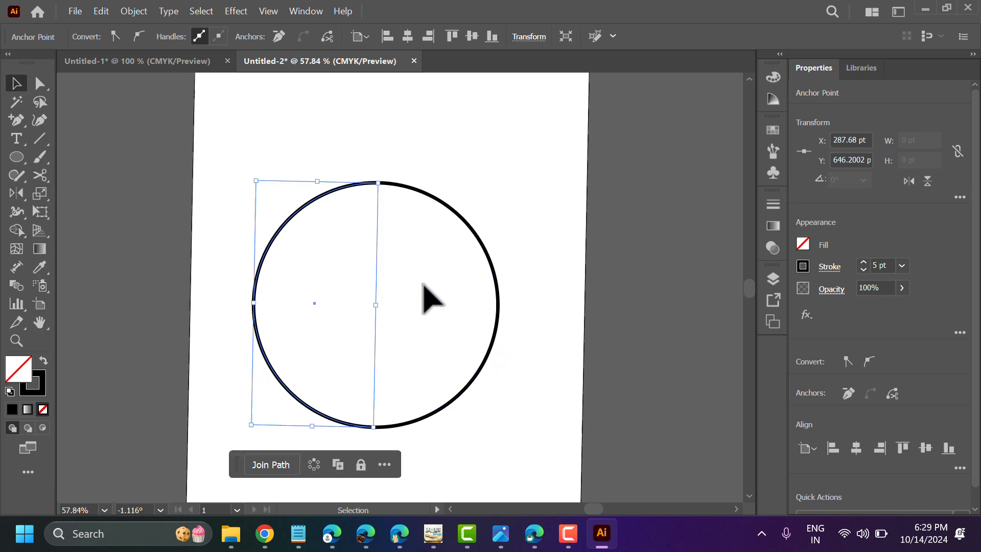
{"action": "left_click", "coordinate": [449, 291]}
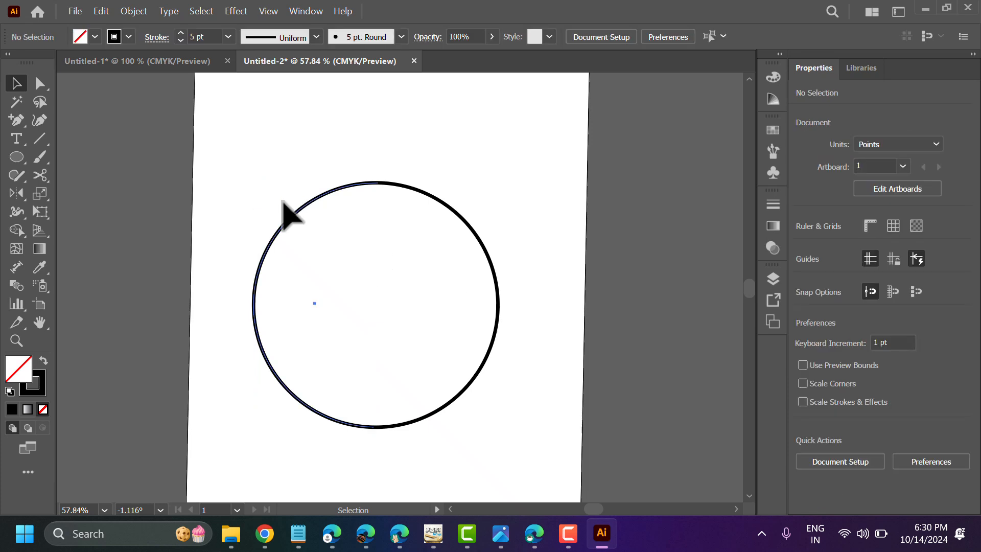
{"action": "left_click_drag", "start_coordinate": [285, 205], "coordinate": [266, 165]}
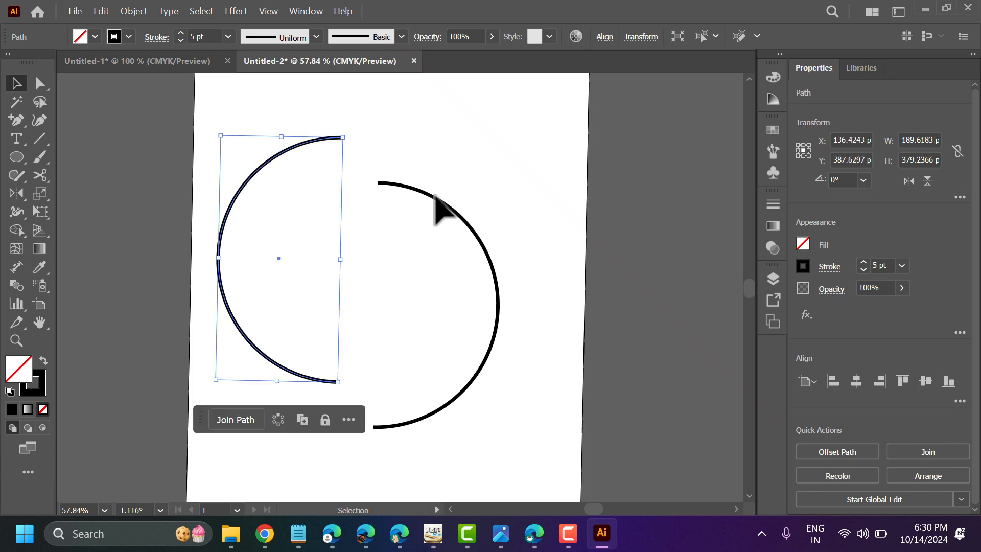
{"action": "mouse_move", "coordinate": [433, 198]}
{"action": "left_mouse_down"}
{"action": "mouse_move", "coordinate": [456, 210]}
{"action": "mouse_move", "coordinate": [428, 167]}
{"action": "mouse_move", "coordinate": [437, 200]}
{"action": "left_mouse_up"}
Undo the moves of both half circles and clear the selection
{"action": "left_click", "coordinate": [101, 11]}
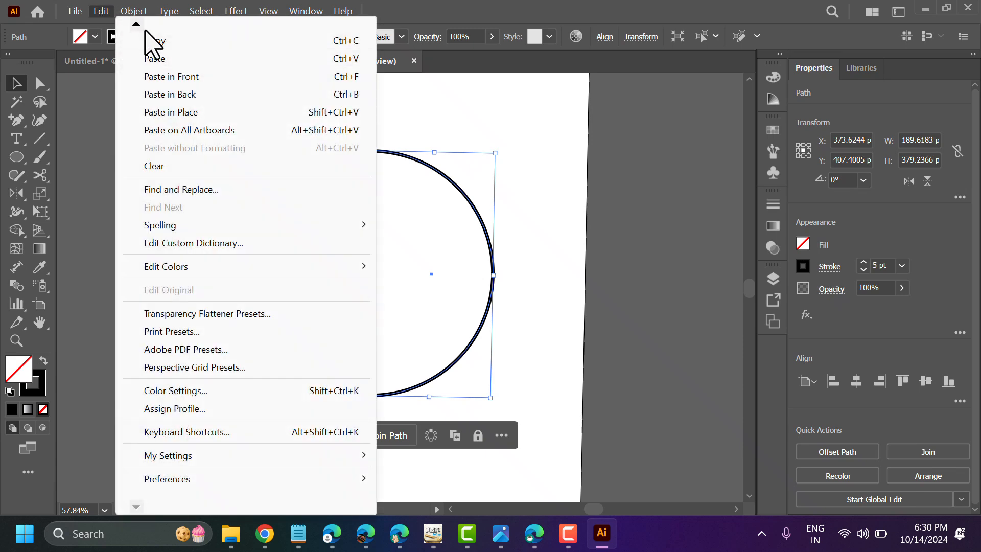
{"action": "left_click", "coordinate": [101, 19]}
{"action": "left_click", "coordinate": [145, 41]}
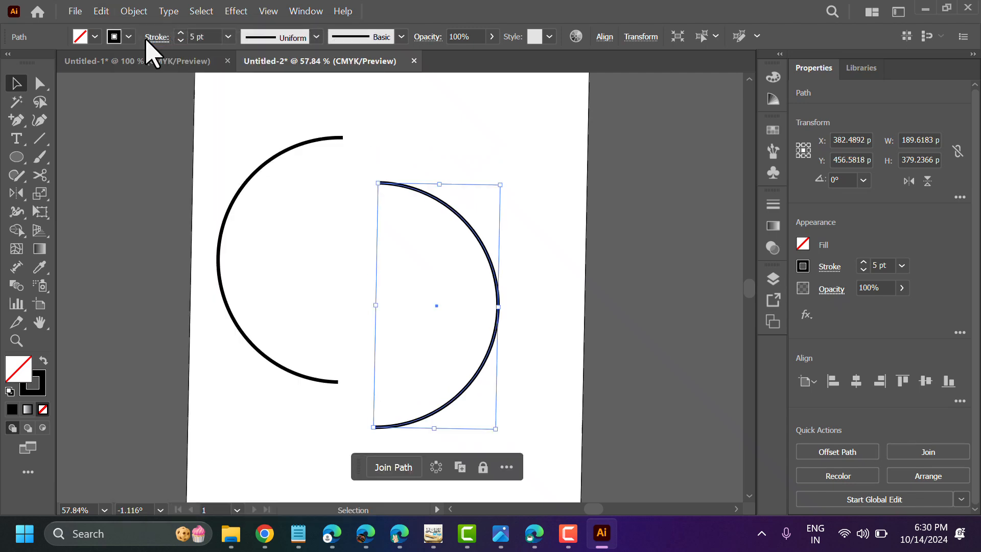
{"action": "left_click", "coordinate": [111, 12]}
{"action": "left_click", "coordinate": [148, 41]}
{"action": "left_click", "coordinate": [101, 12]}
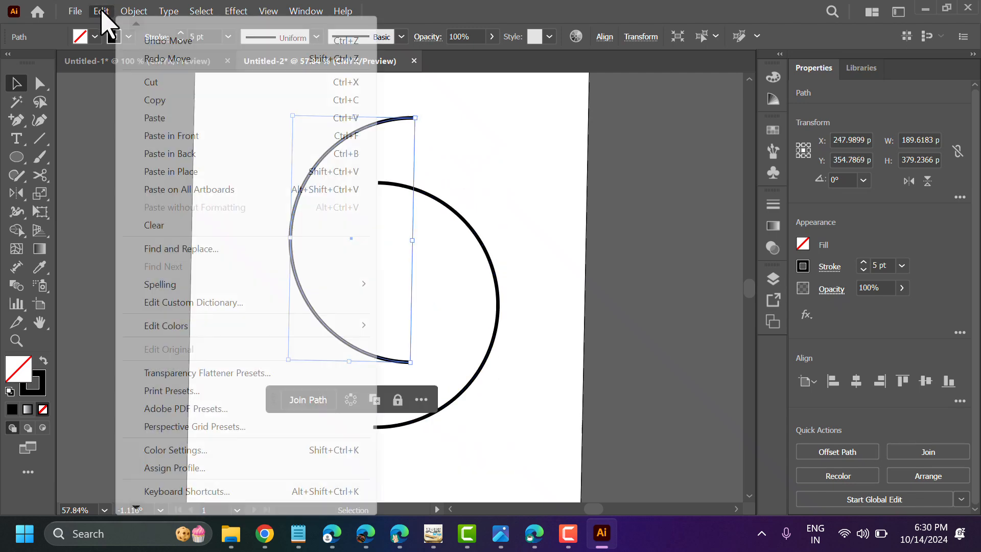
{"action": "left_click", "coordinate": [139, 41]}
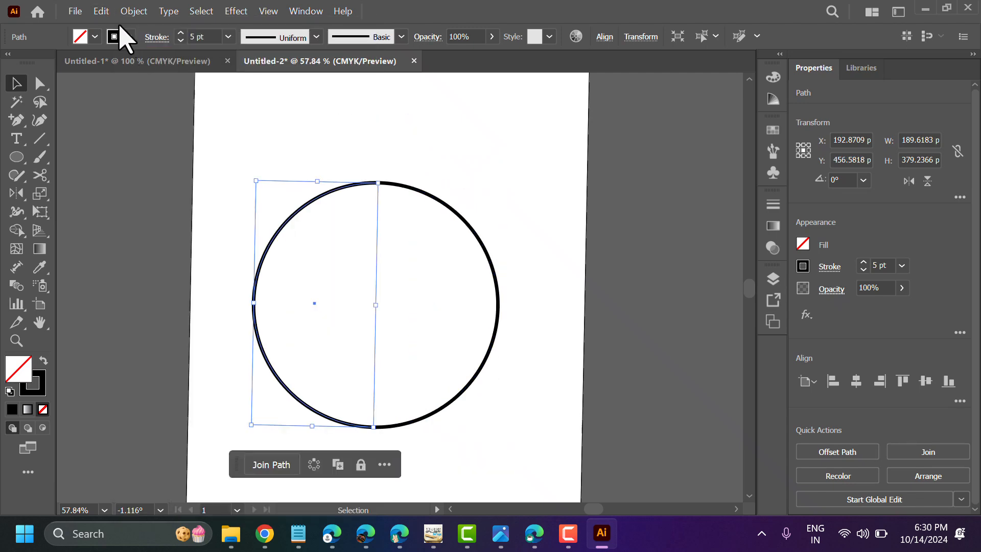
{"action": "left_click", "coordinate": [86, 152]}
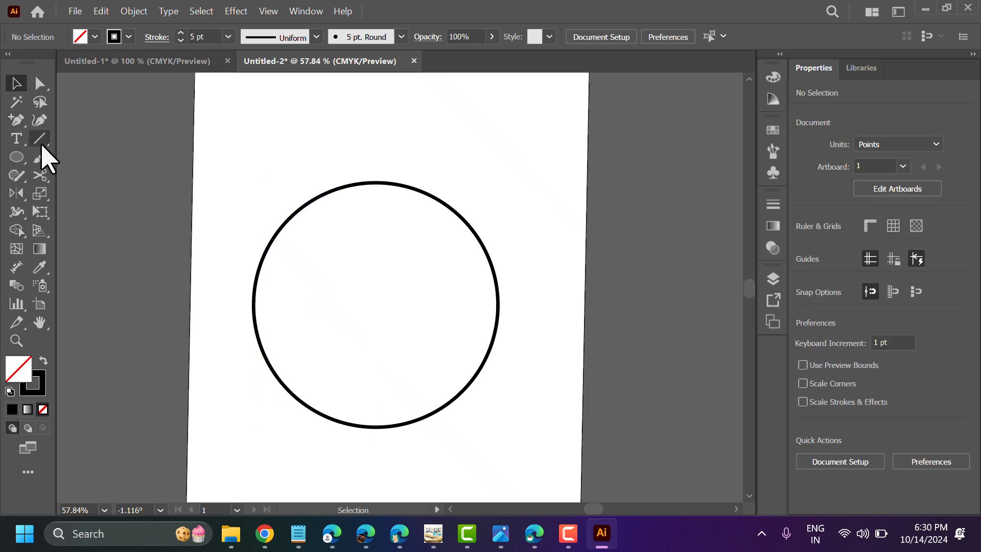
Cut the two half circles near their leftmost and rightmost points with the Scissors tool to make four arcs
{"action": "left_click", "coordinate": [41, 174]}
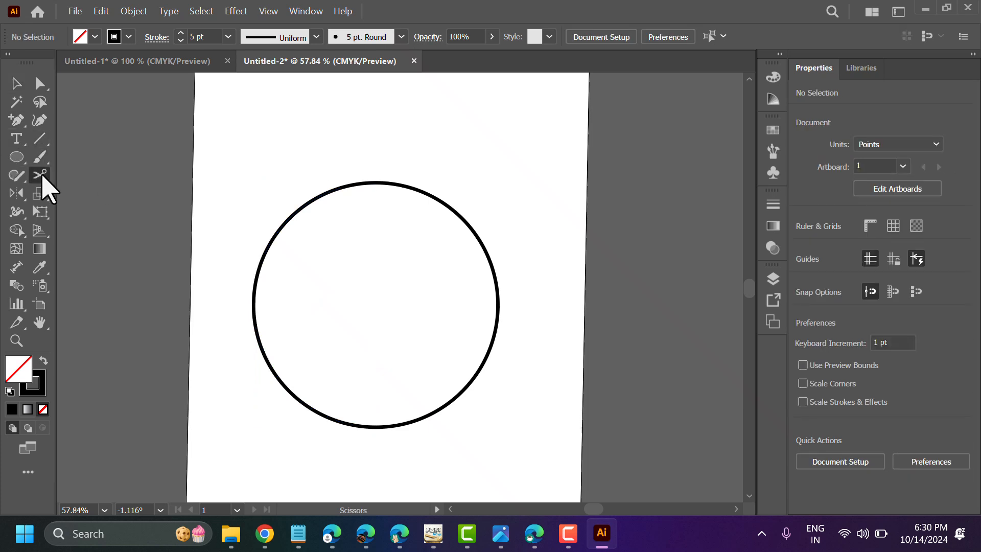
{"action": "left_click", "coordinate": [253, 305]}
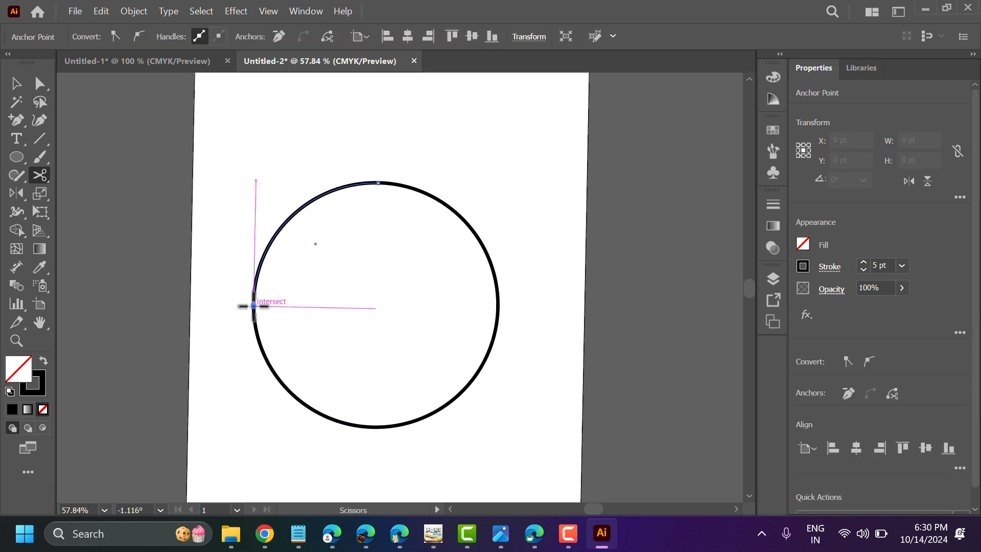
{"action": "left_click", "coordinate": [498, 297]}
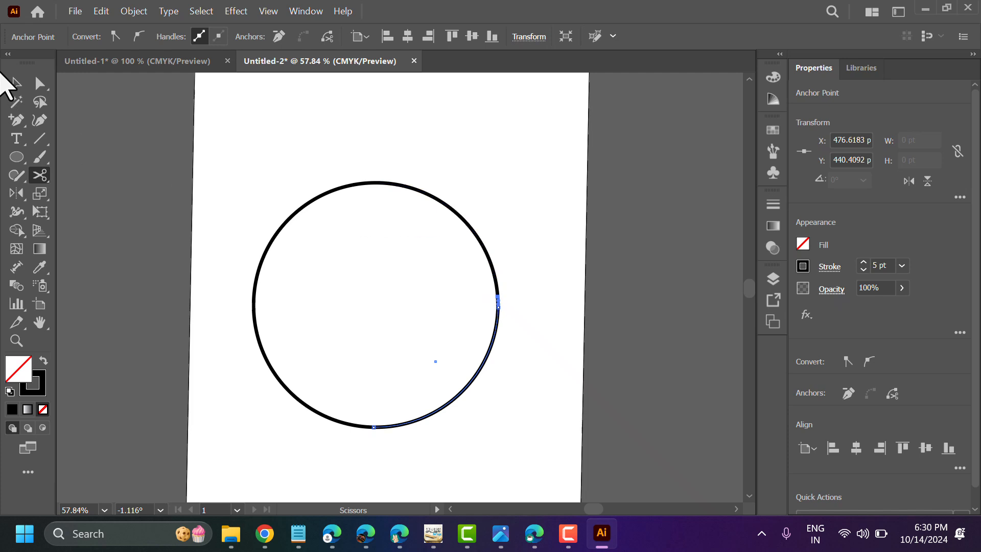
Move the lower-right arc down and outward from the circle and close it with Join Path
{"action": "left_click", "coordinate": [16, 82]}
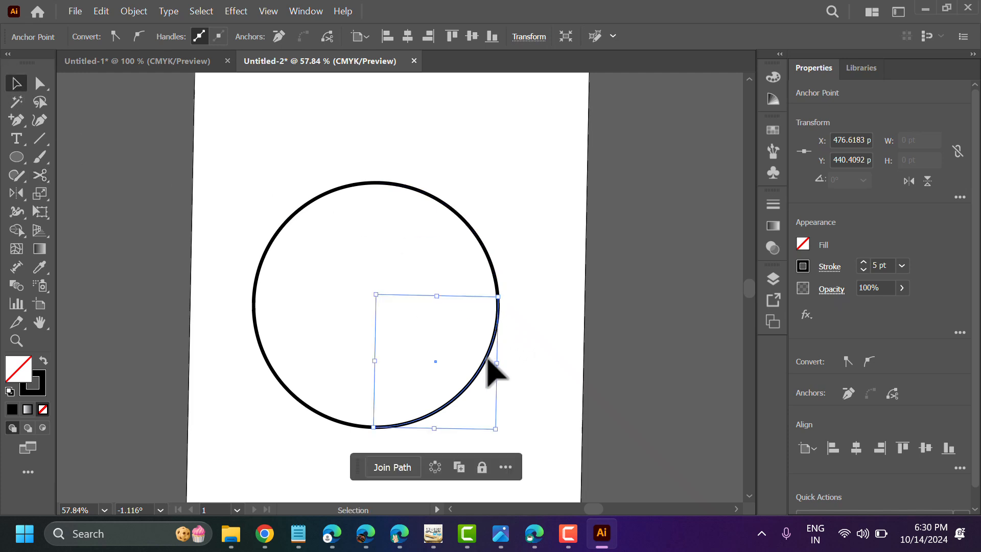
{"action": "left_click_drag", "start_coordinate": [484, 365], "coordinate": [527, 408]}
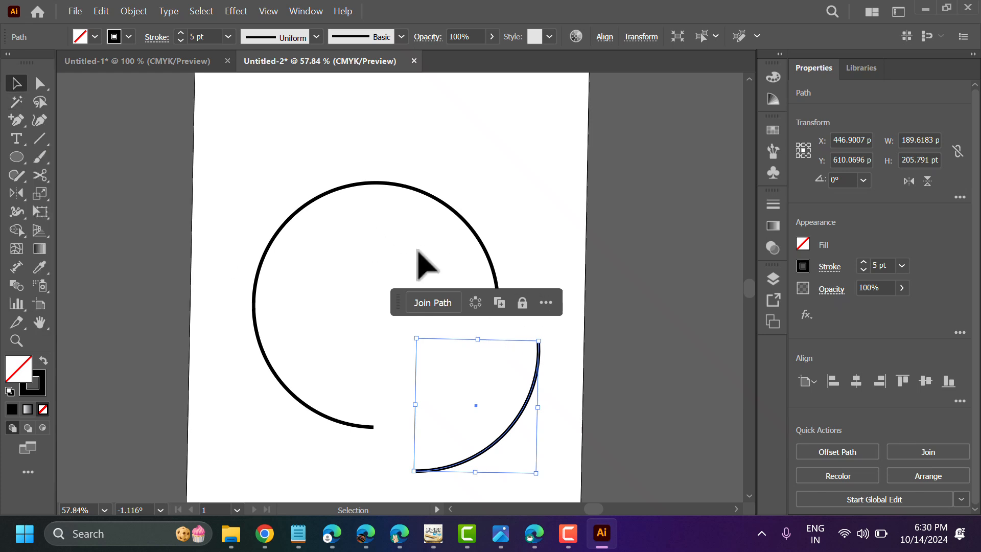
{"action": "left_click", "coordinate": [431, 314]}
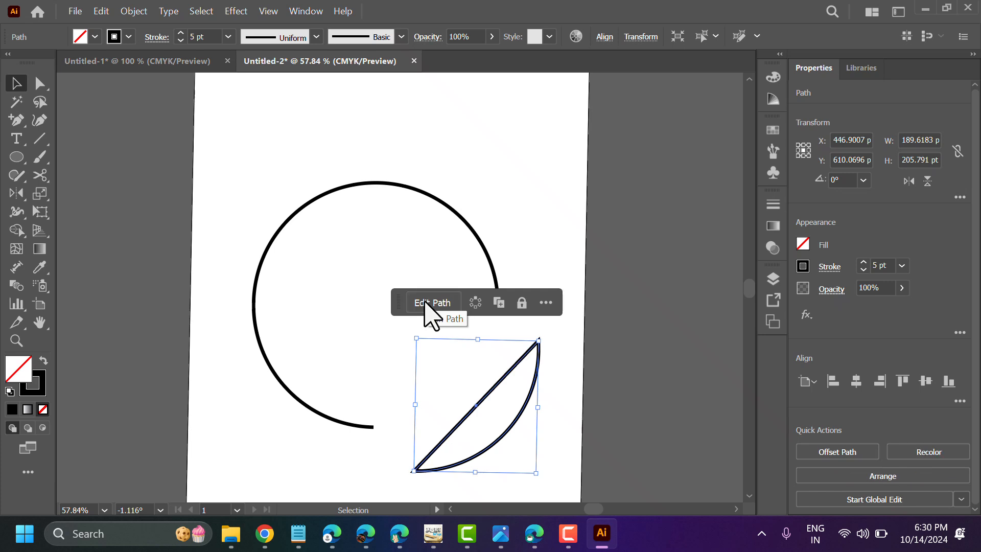
Close the upper-right arc with Join Path and move it down and right so it sits just above the lower-right segment
{"action": "left_click", "coordinate": [468, 220]}
{"action": "left_click", "coordinate": [466, 223]}
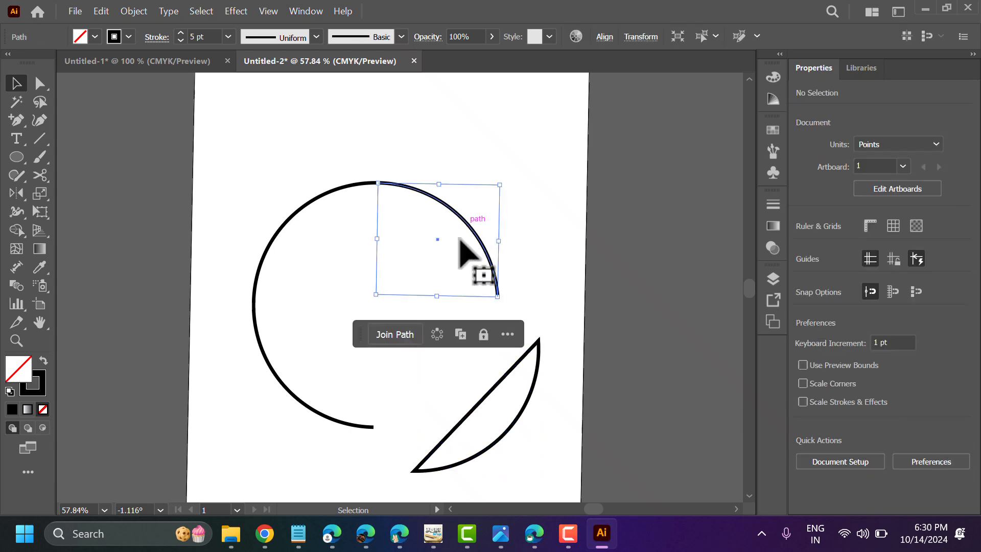
{"action": "left_click", "coordinate": [394, 335]}
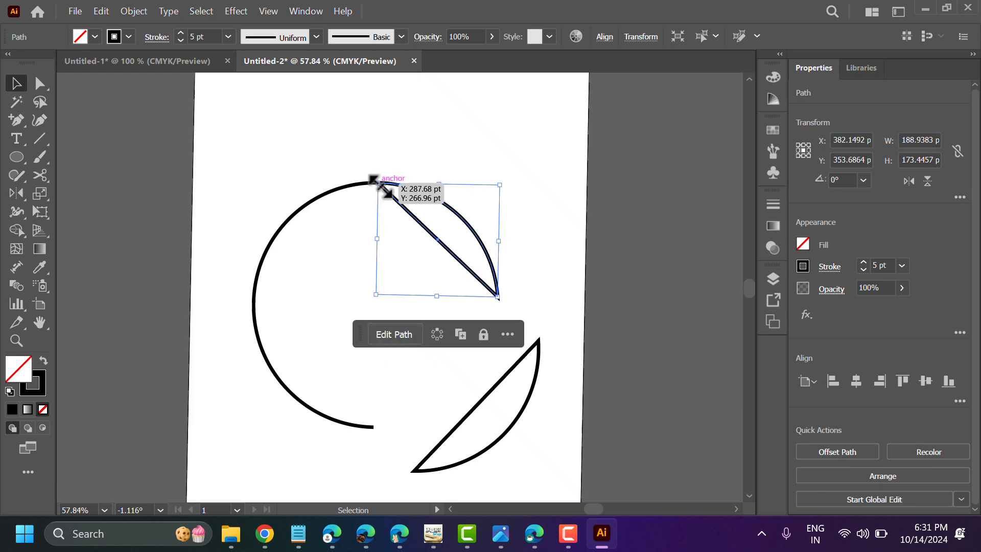
{"action": "left_click", "coordinate": [504, 149]}
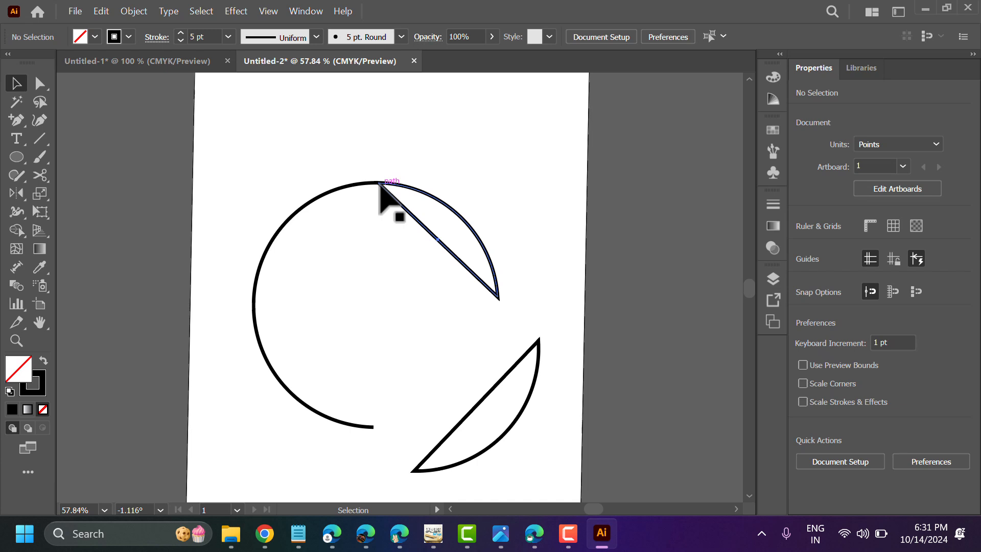
{"action": "left_click_drag", "start_coordinate": [379, 182], "coordinate": [419, 217]}
Close the upper-left arc with Join Path and move it against the top corner of the upper-right segment
{"action": "left_click", "coordinate": [378, 185]}
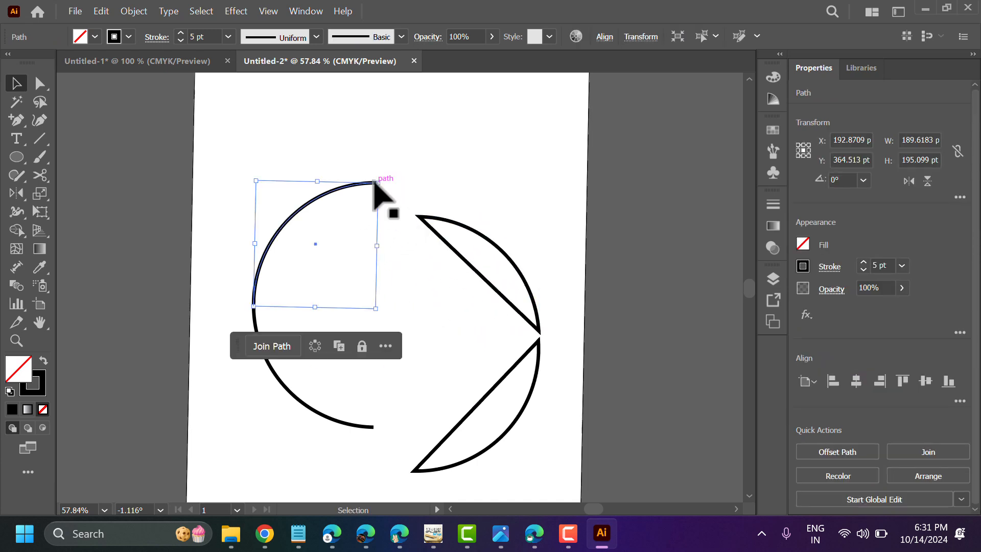
{"action": "left_click", "coordinate": [286, 347]}
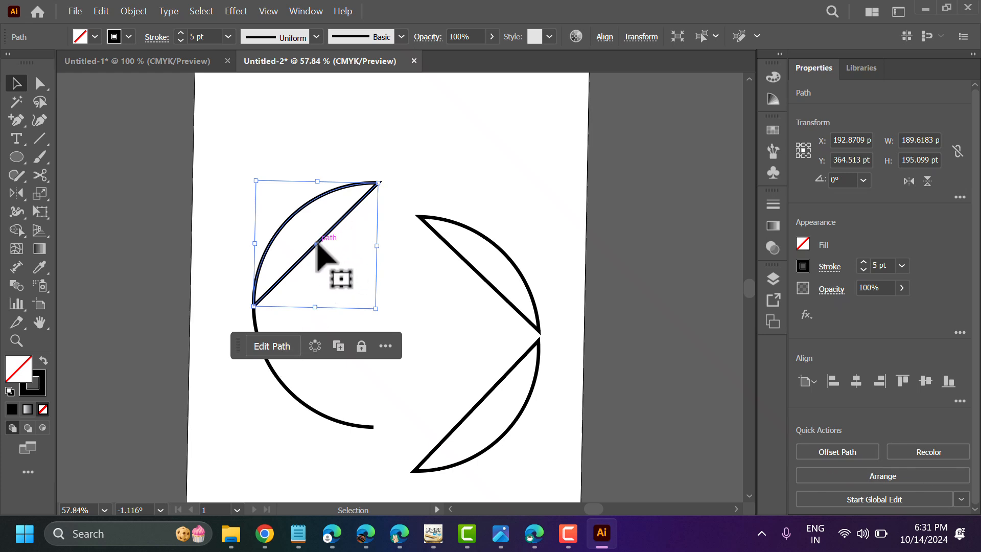
{"action": "left_click_drag", "start_coordinate": [322, 240], "coordinate": [344, 278]}
Close the lower-left arc with Join Path and move it down and right, beside the lower-right segment's bottom corner
{"action": "left_click", "coordinate": [258, 343]}
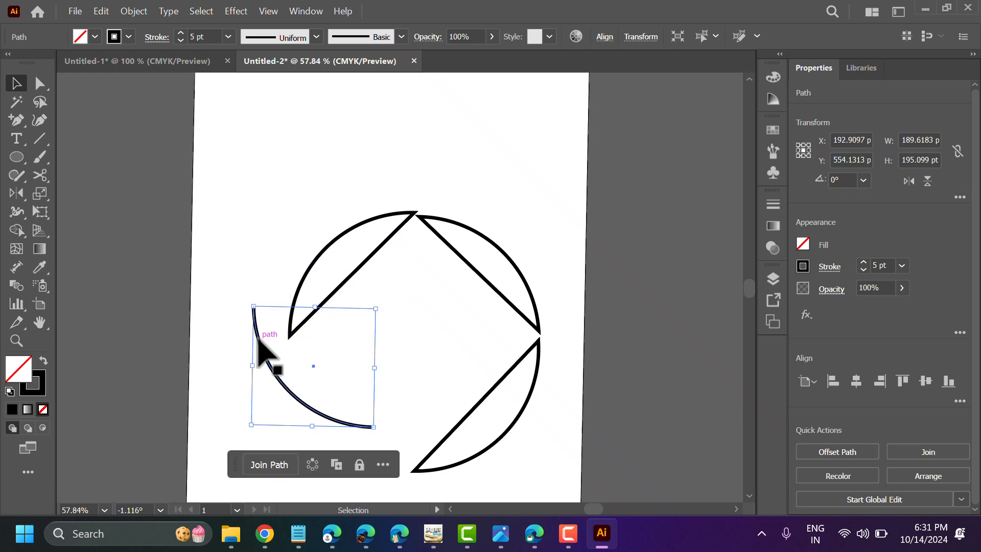
{"action": "left_click", "coordinate": [280, 466]}
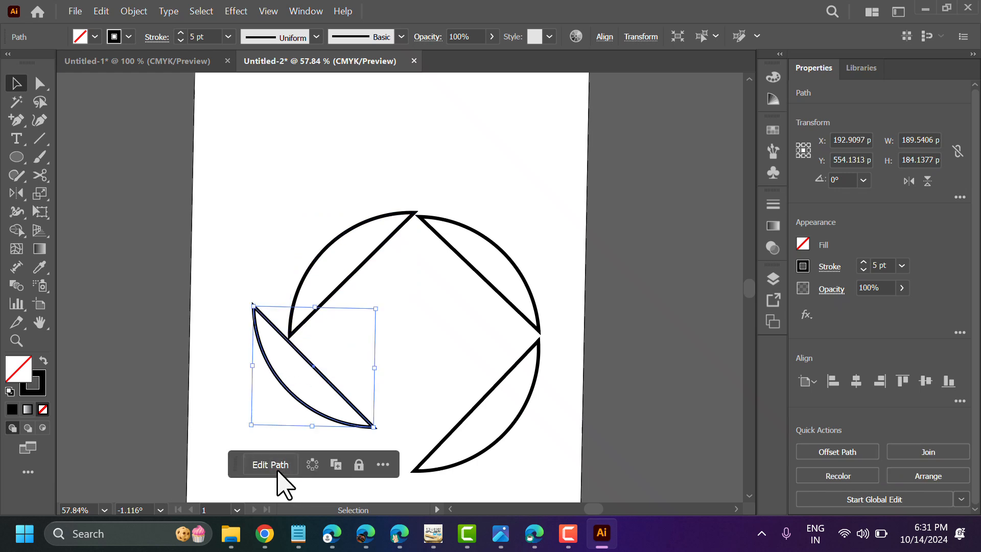
{"action": "left_click", "coordinate": [300, 219]}
{"action": "left_click_drag", "start_coordinate": [311, 369], "coordinate": [343, 410]}
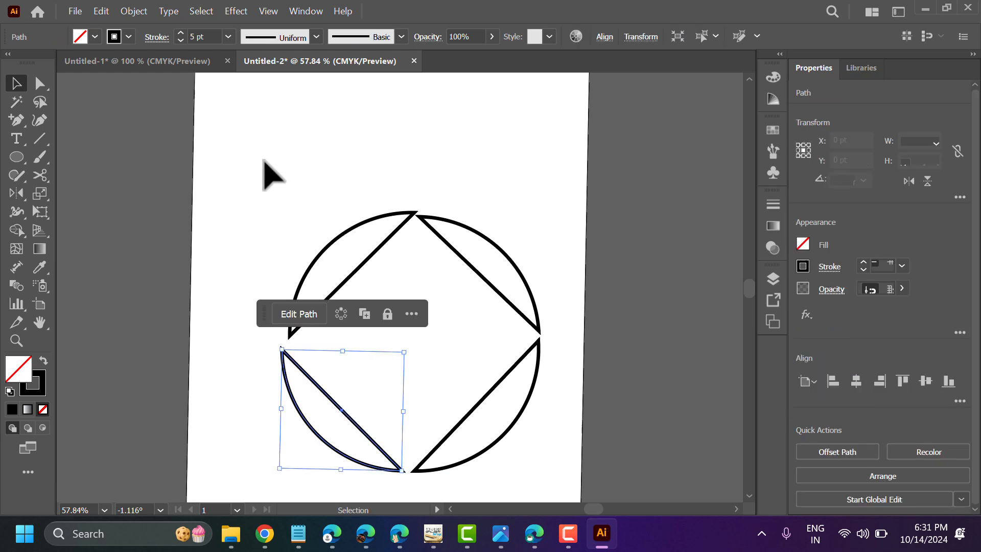
{"action": "left_click", "coordinate": [267, 171]}
Draw a circle about 173 pt in diameter at the artboard's upper-left and set its stroke weight to 10 pt
{"action": "left_click", "coordinate": [17, 157]}
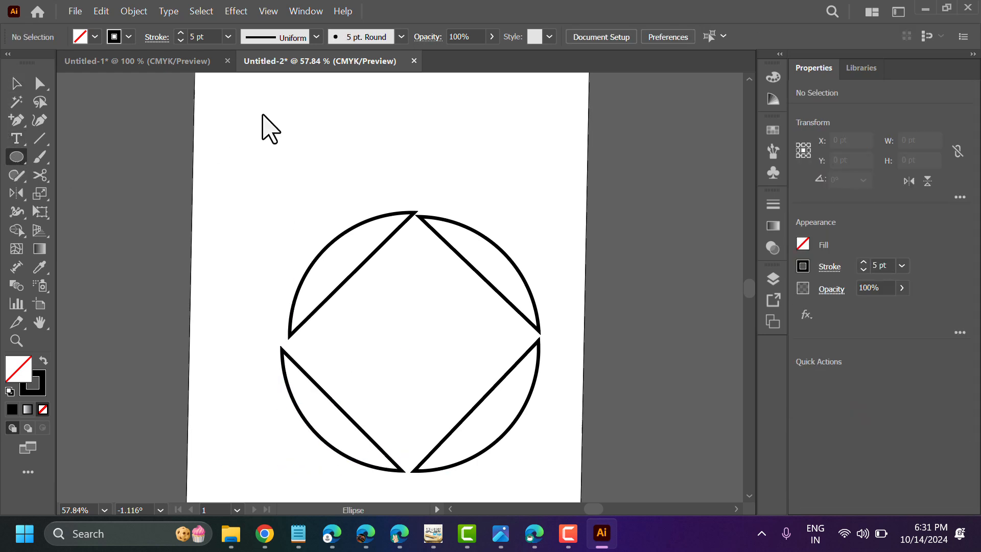
{"action": "left_click_drag", "start_coordinate": [231, 114], "coordinate": [324, 236]}
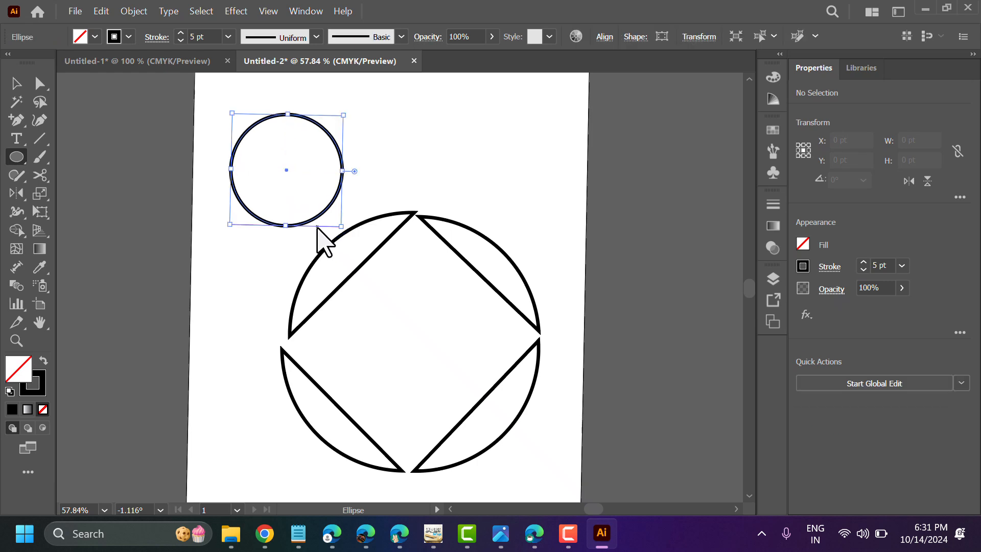
{"action": "left_click", "coordinate": [228, 36]}
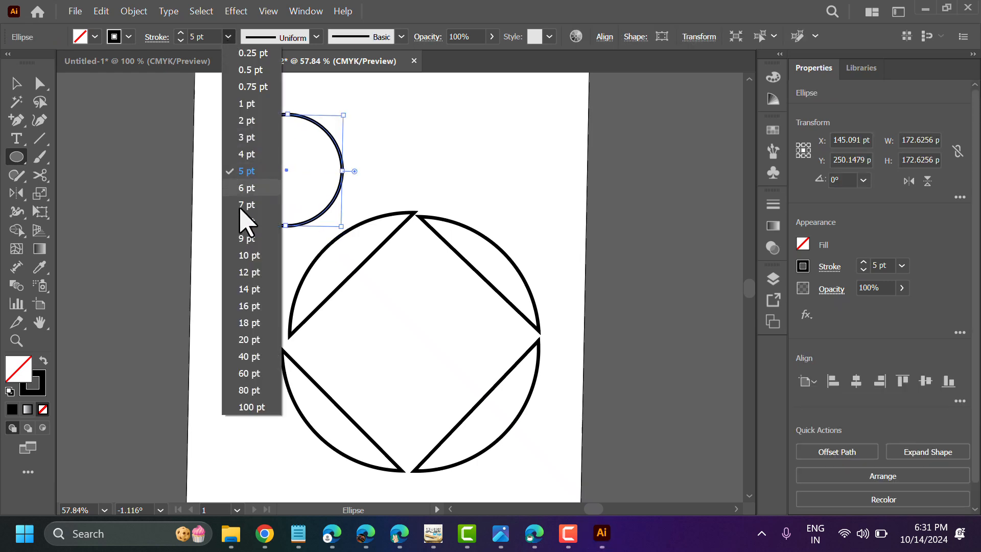
{"action": "left_click", "coordinate": [251, 255]}
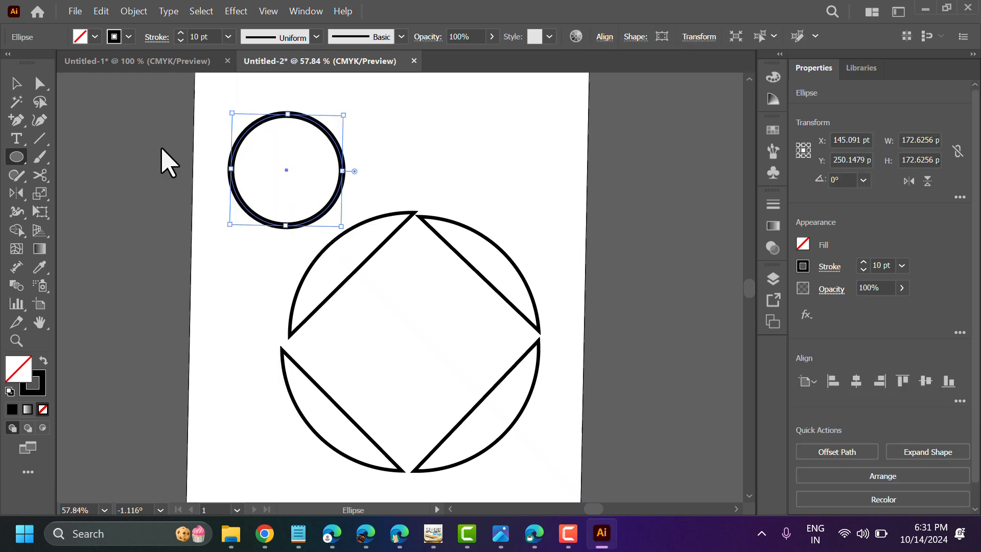
Cut the new circle at its leftmost and rightmost points with the Scissors tool and move the lower half down, away from the upper half
{"action": "left_click", "coordinate": [37, 182]}
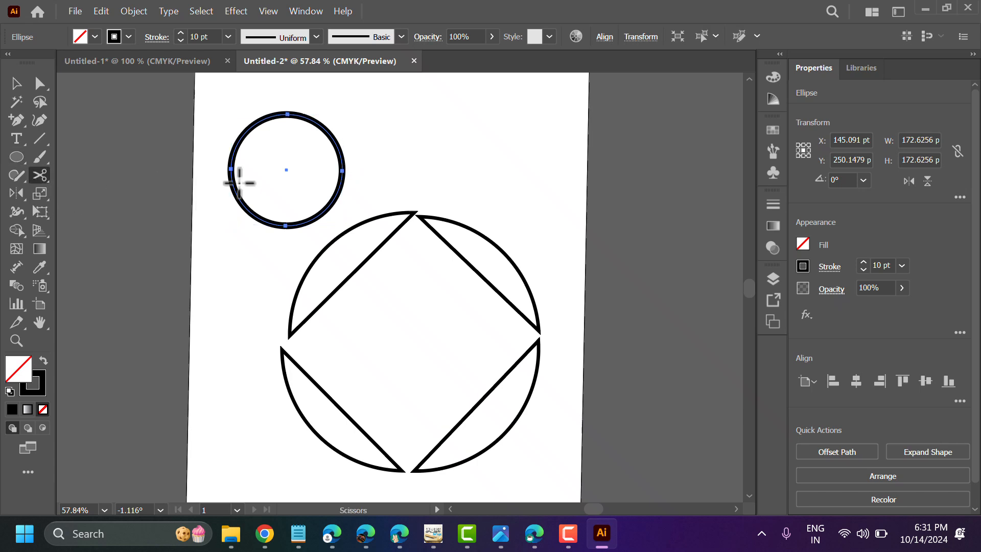
{"action": "left_click", "coordinate": [231, 169]}
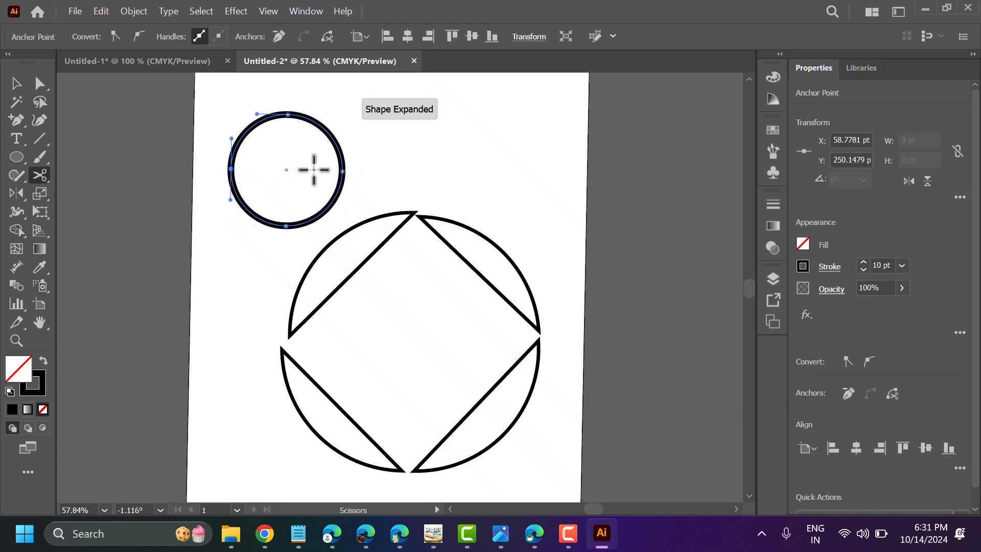
{"action": "left_click", "coordinate": [341, 170]}
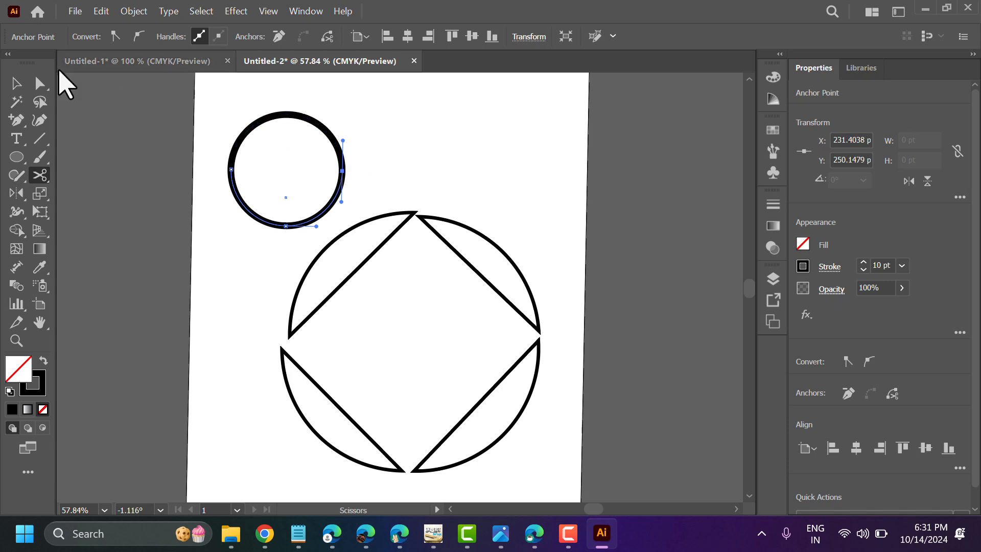
{"action": "left_click", "coordinate": [16, 84]}
{"action": "left_click_drag", "start_coordinate": [262, 224], "coordinate": [241, 326]}
Close the upper half circle with Join Path and shift it slightly down and left
{"action": "left_click", "coordinate": [232, 166]}
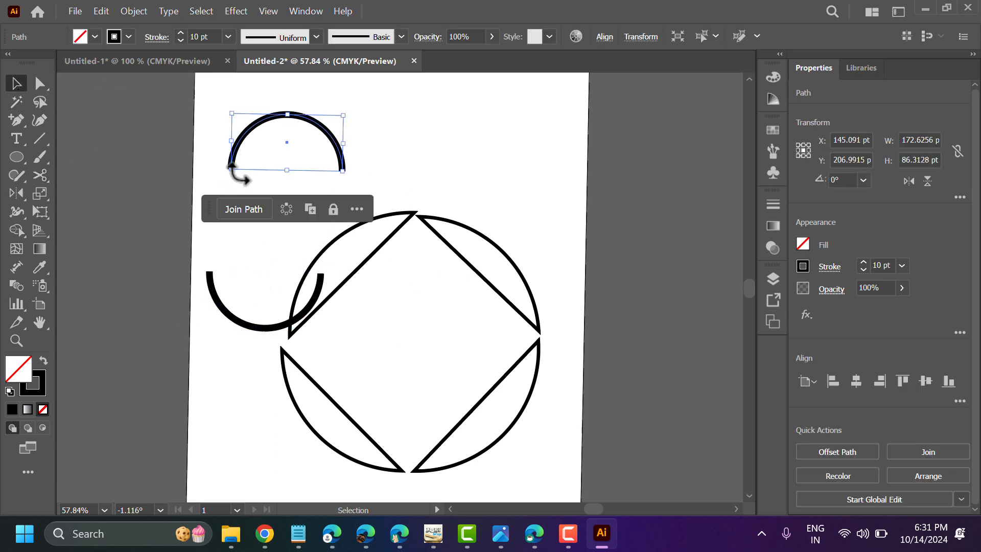
{"action": "left_click", "coordinate": [250, 211]}
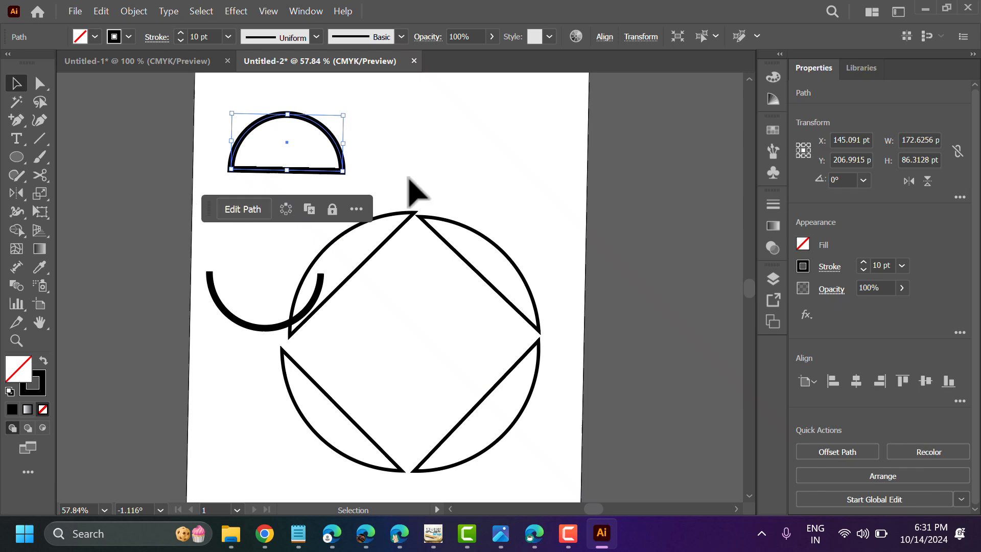
{"action": "left_click", "coordinate": [427, 169]}
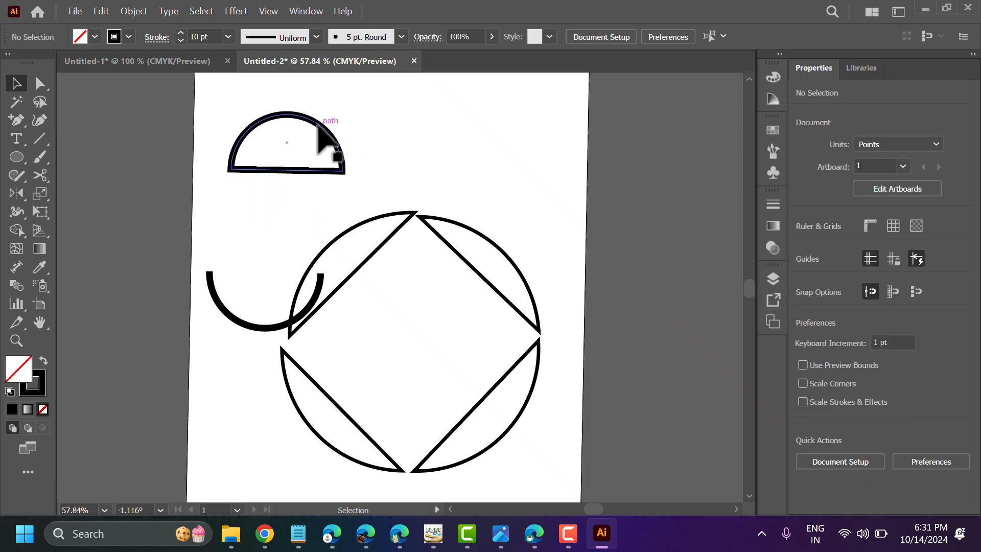
{"action": "mouse_move", "coordinate": [324, 135]}
{"action": "left_mouse_down"}
{"action": "mouse_move", "coordinate": [420, 123]}
{"action": "mouse_move", "coordinate": [314, 143]}
{"action": "left_mouse_up"}
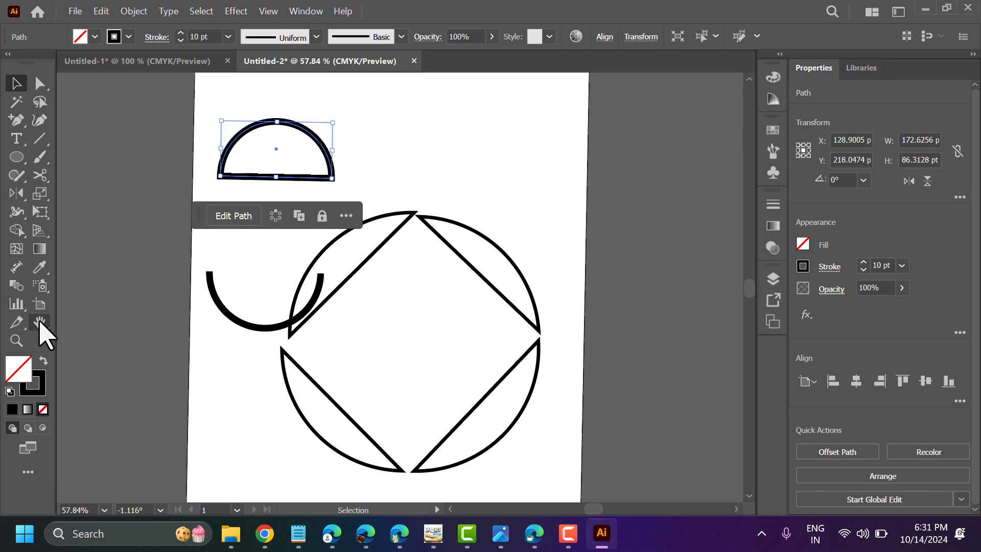
Fill the closed upper half circle with bright red (F40C0C)
{"action": "double_click", "coordinate": [13, 372]}
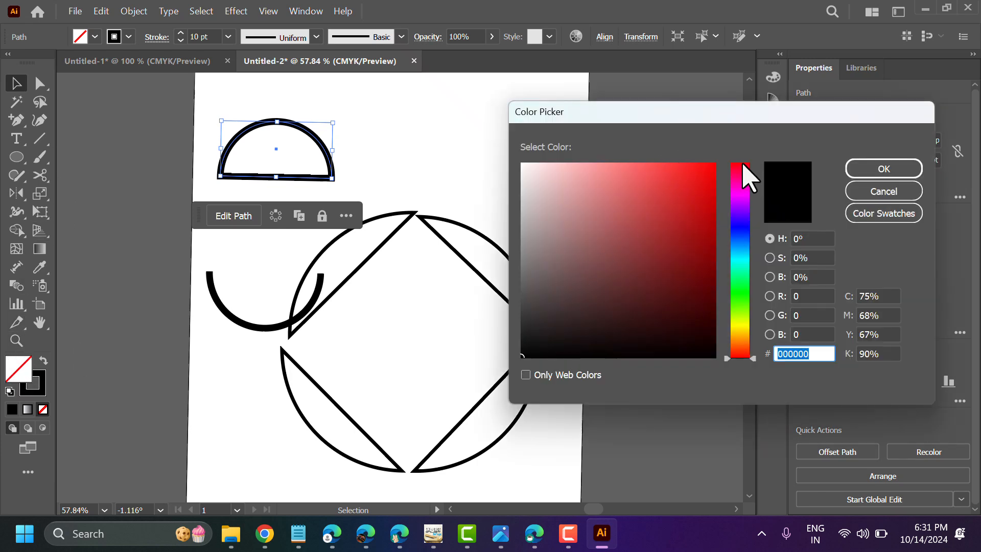
{"action": "left_click", "coordinate": [708, 169]}
{"action": "left_click", "coordinate": [877, 170]}
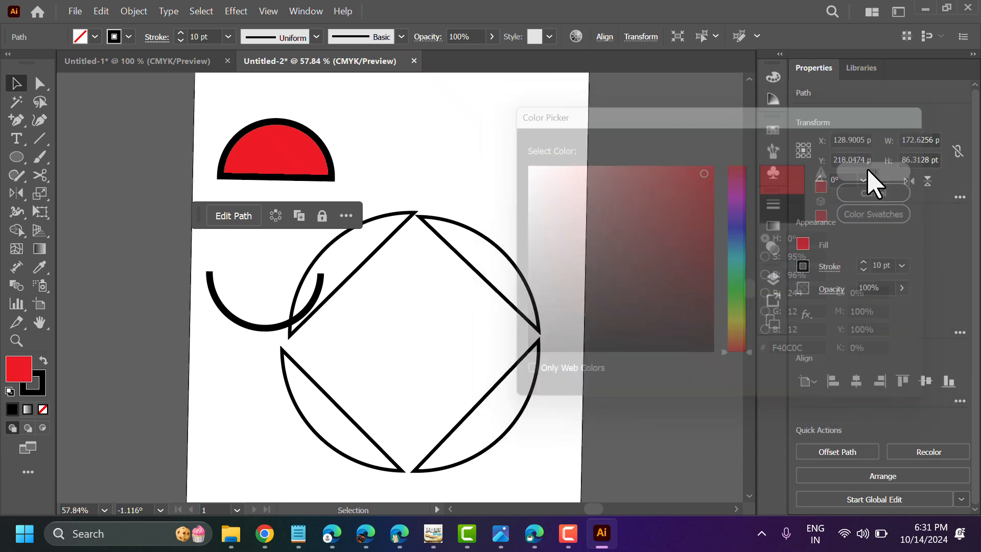
Close the lower half circle with Join Path and deselect it
{"action": "left_click", "coordinate": [239, 325]}
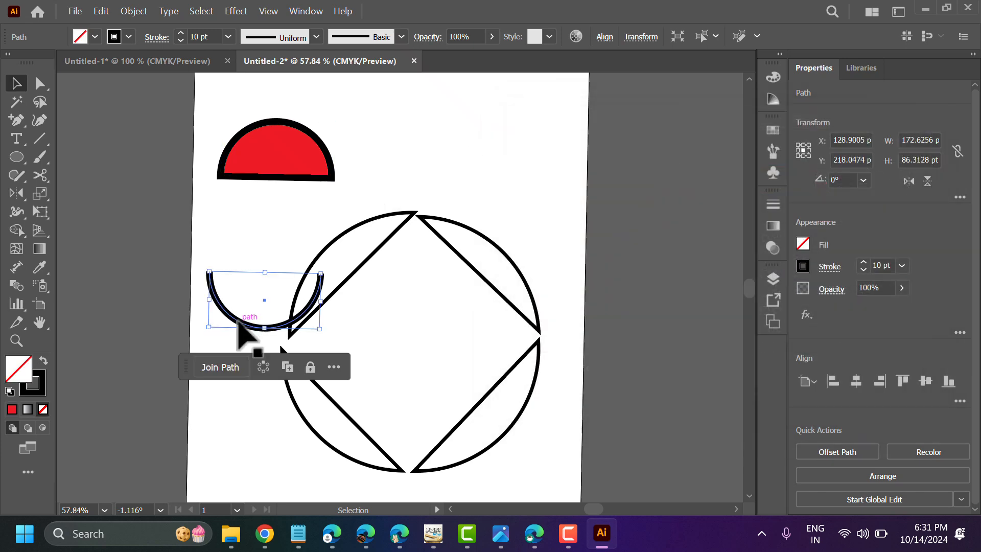
{"action": "left_click", "coordinate": [214, 367]}
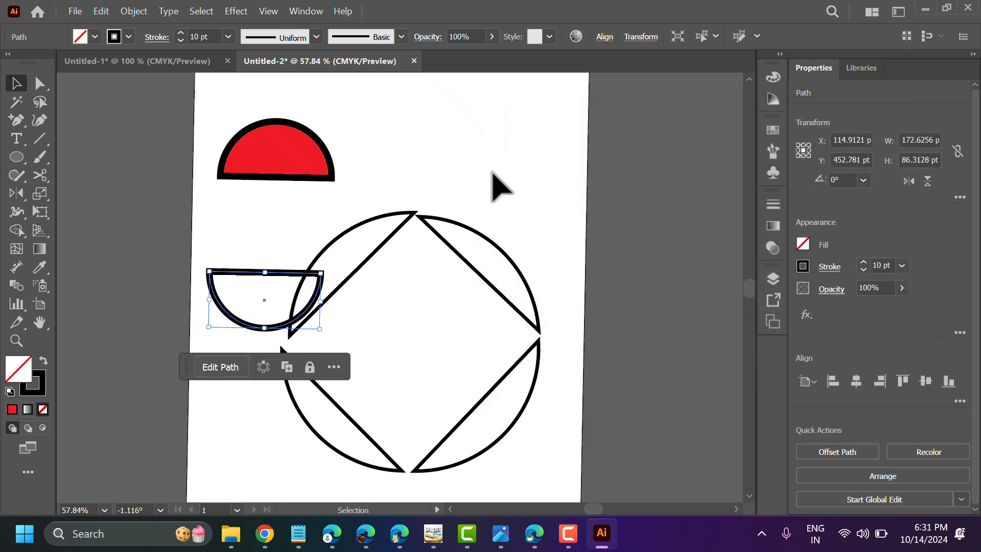
{"action": "left_click", "coordinate": [485, 194]}
Delete the four thin-stroked segments of the earlier circle, leaving only the two half circles
{"action": "left_click_drag", "start_coordinate": [383, 205], "coordinate": [526, 450]}
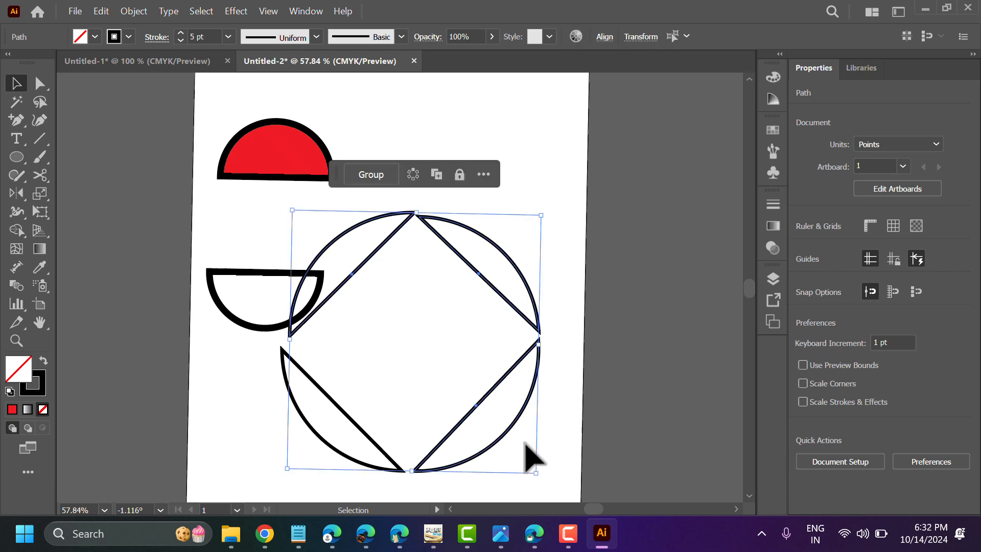
{"action": "key", "text": "Delete"}
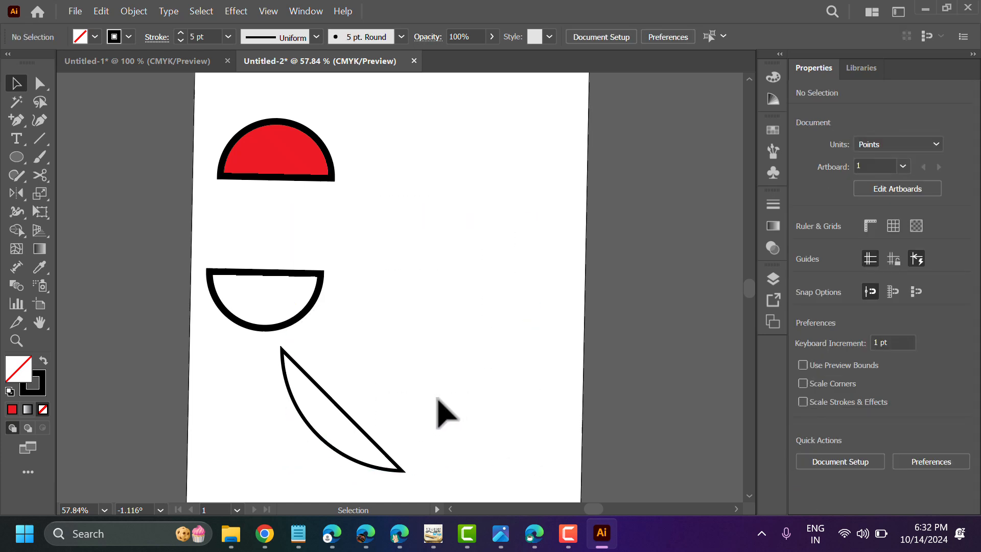
{"action": "left_click_drag", "start_coordinate": [438, 409], "coordinate": [313, 486]}
{"action": "key", "text": "Delete"}
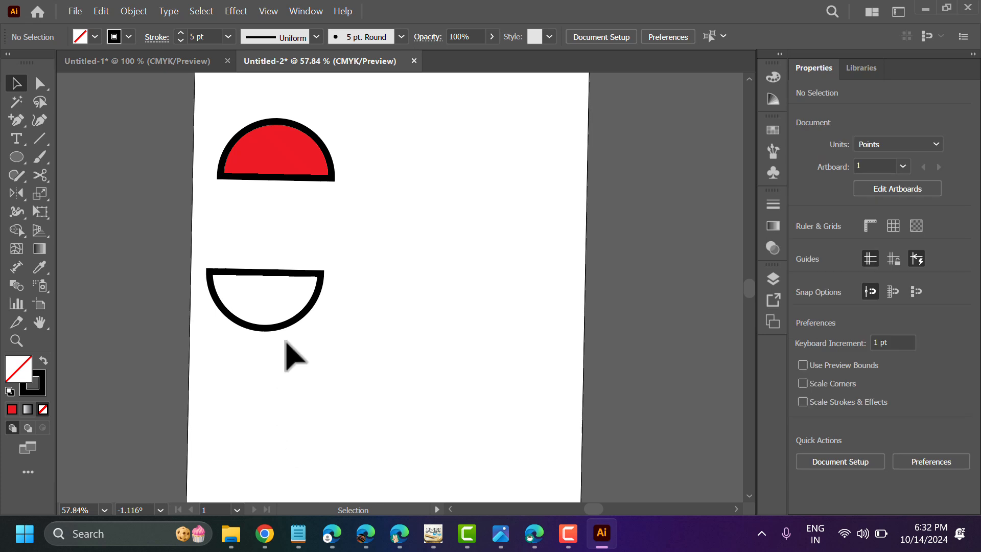
Move the unfilled half circle directly beneath the red half so the two form a full circle
{"action": "left_click_drag", "start_coordinate": [272, 323], "coordinate": [393, 242]}
{"action": "left_click", "coordinate": [477, 376]}
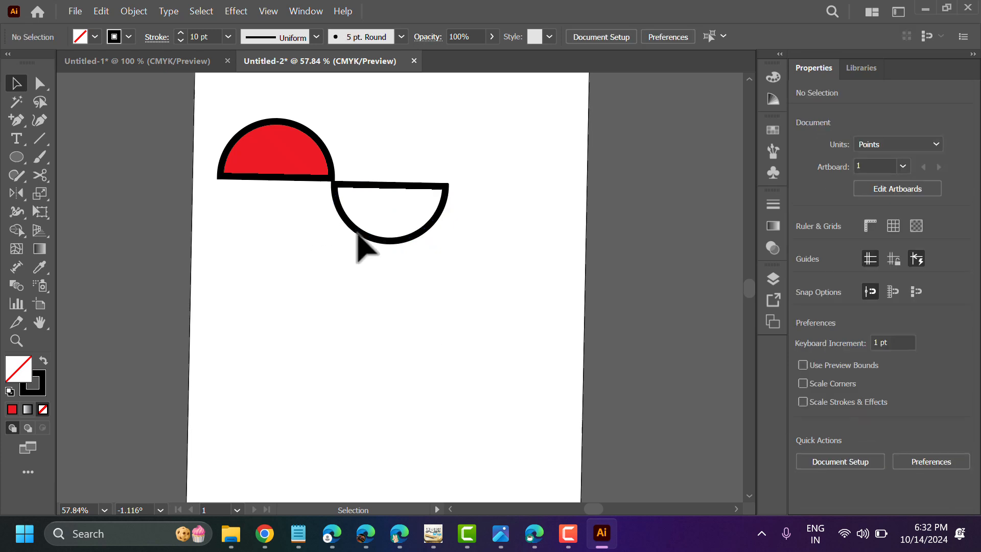
{"action": "left_click_drag", "start_coordinate": [358, 233], "coordinate": [284, 240]}
{"action": "left_click_drag", "start_coordinate": [276, 240], "coordinate": [246, 229]}
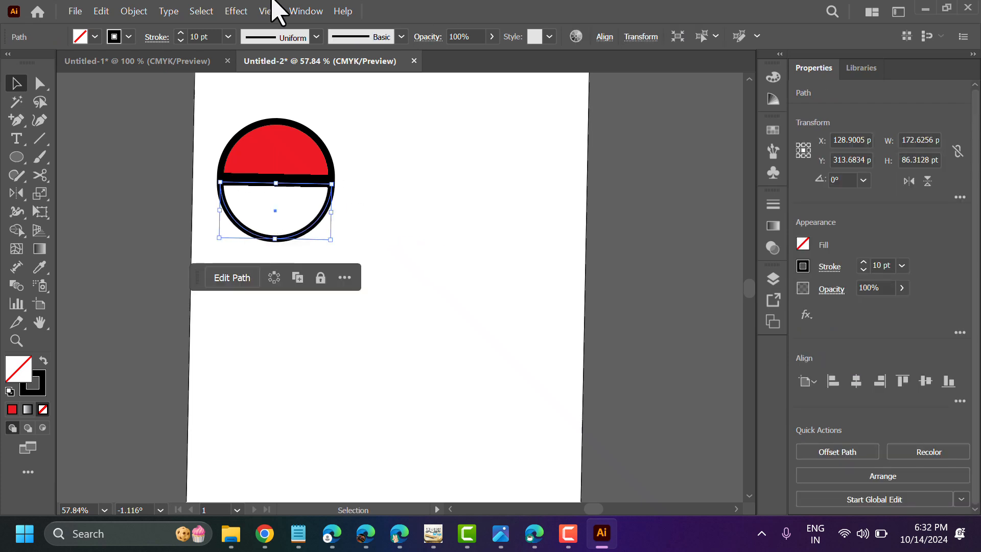
Try to give the lower half circle a fill by choosing a blue hue in the Color Picker
{"action": "left_click", "coordinate": [269, 202]}
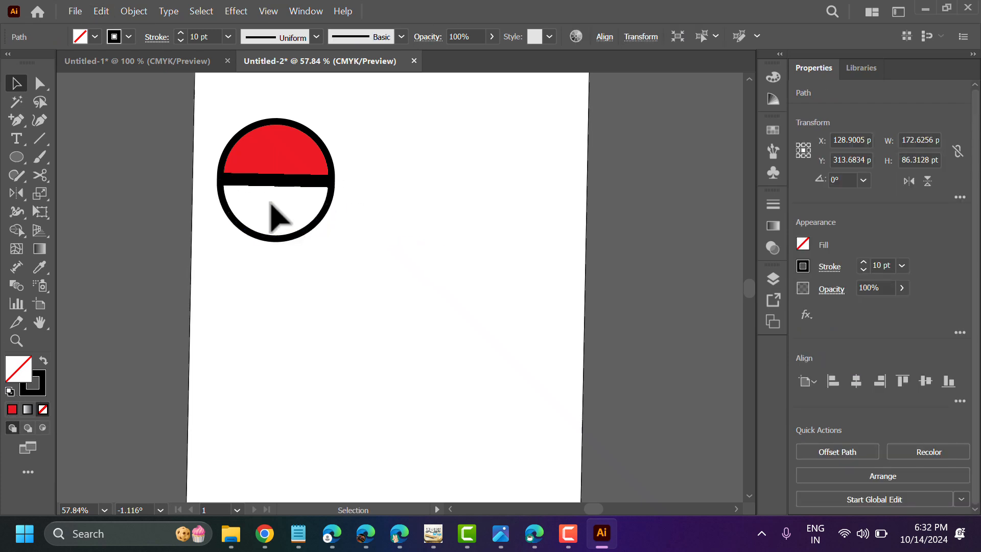
{"action": "double_click", "coordinate": [9, 373]}
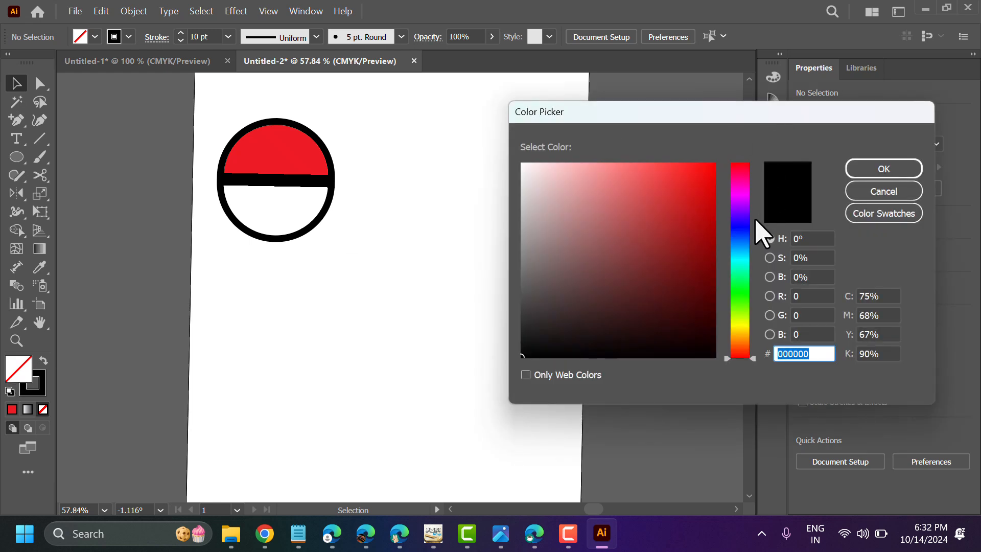
{"action": "left_click", "coordinate": [742, 221]}
{"action": "left_click", "coordinate": [882, 170]}
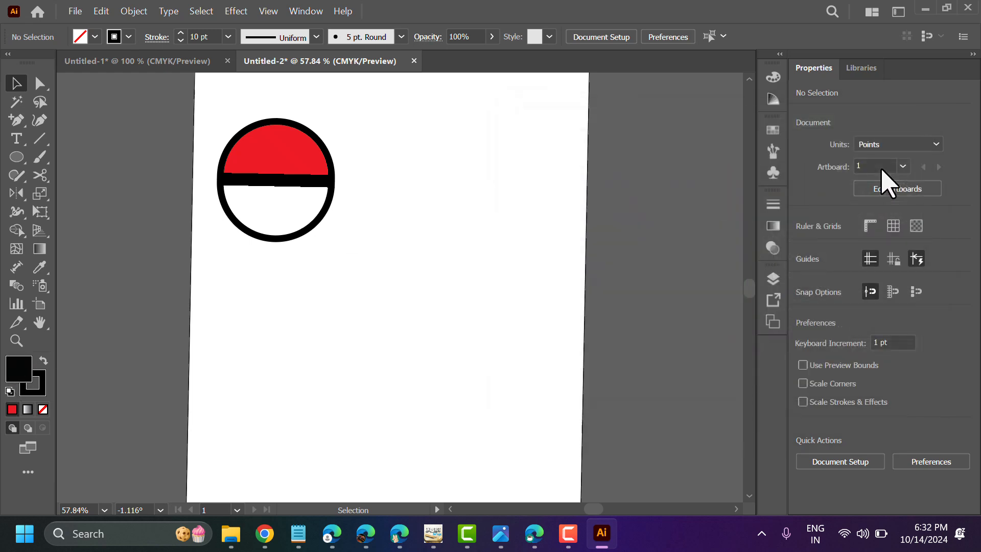